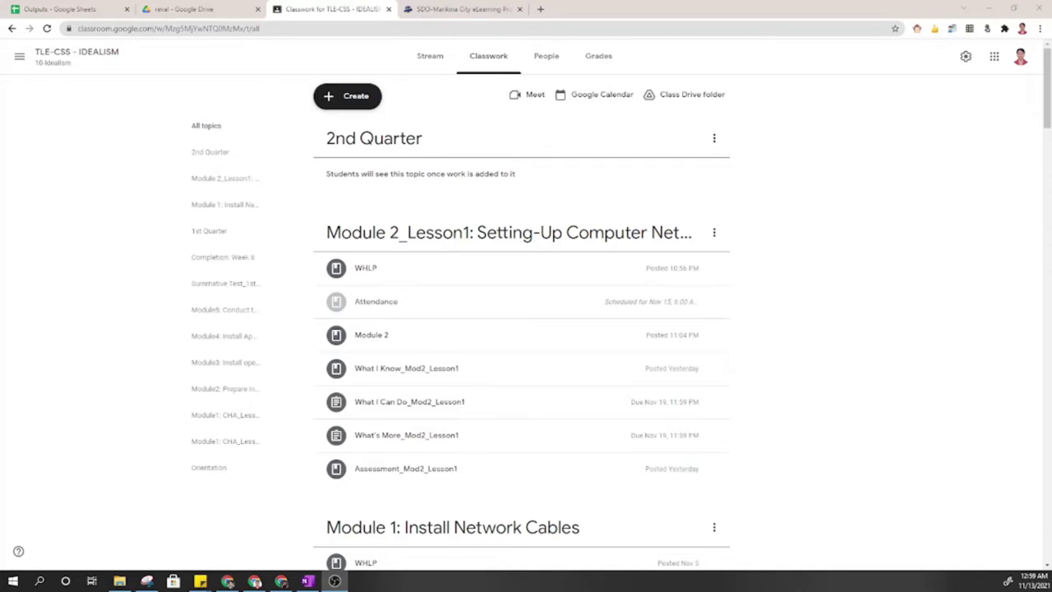
# Preview the WHLP's Nov 15-19 weekly learning plan PDF, enlarge its table, then close it.
pyautogui.click(444, 272)
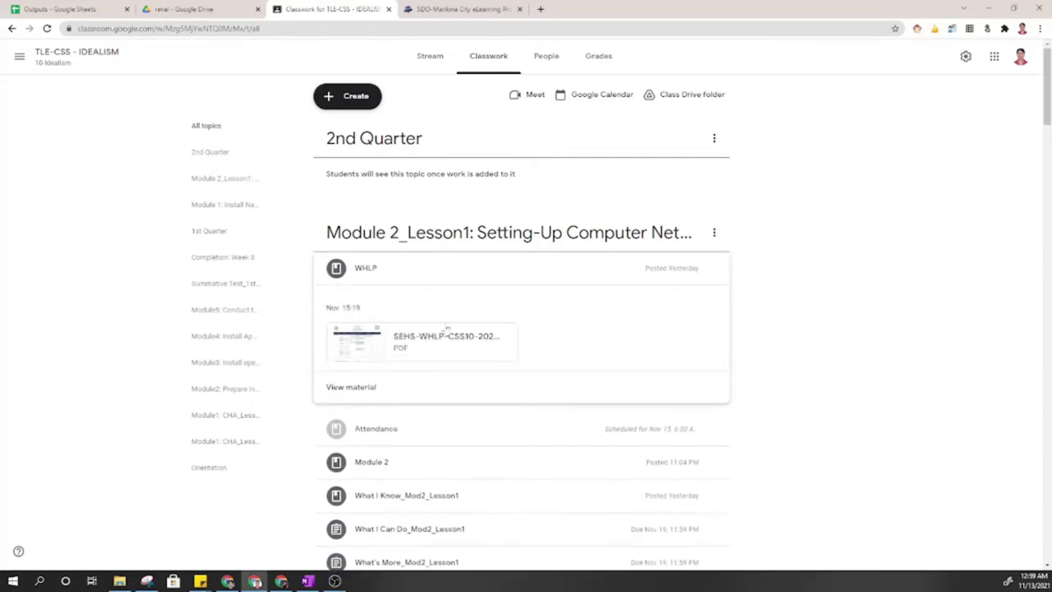
pyautogui.click(447, 337)
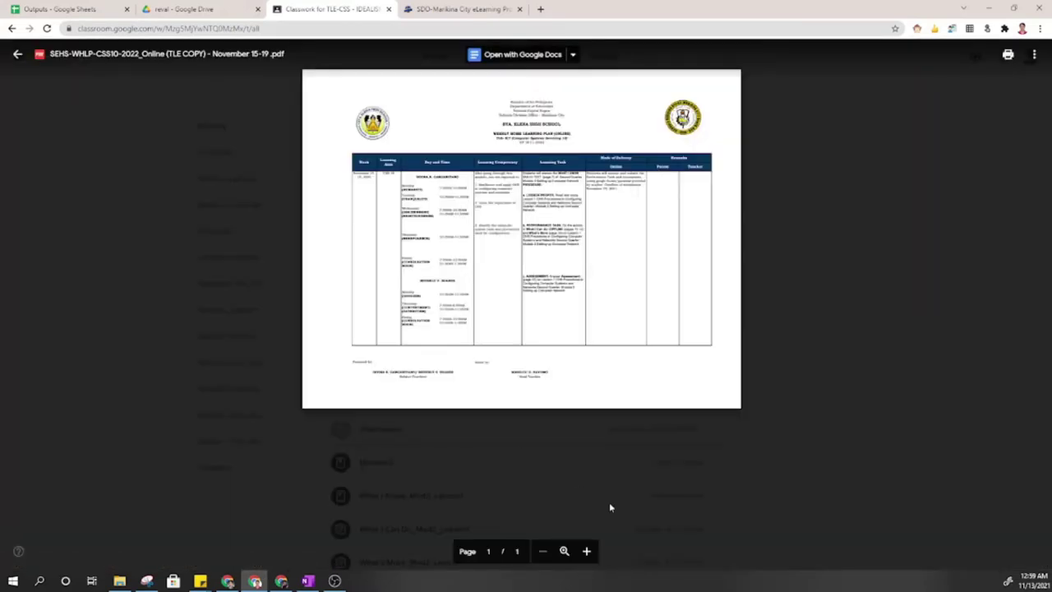
pyautogui.click(586, 552)
pyautogui.click(586, 552)
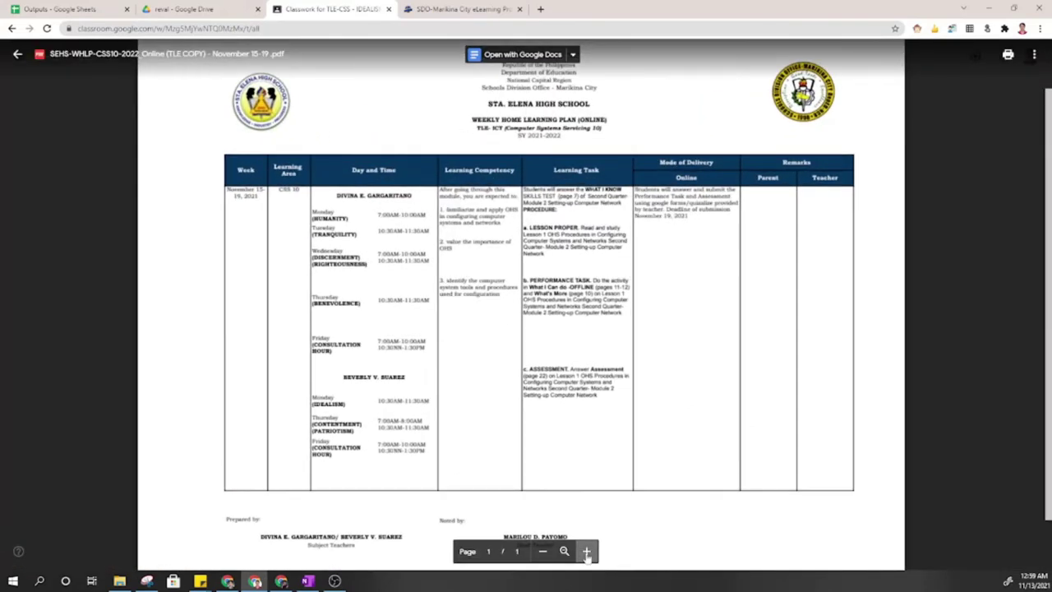
pyautogui.click(586, 552)
pyautogui.click(586, 551)
pyautogui.click(586, 551)
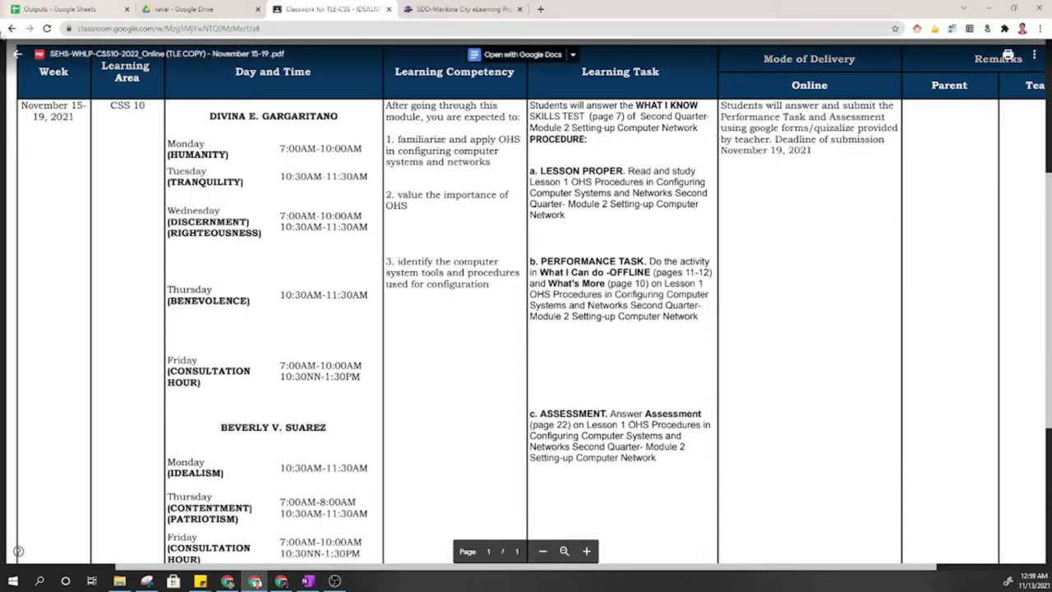
pyautogui.click(18, 54)
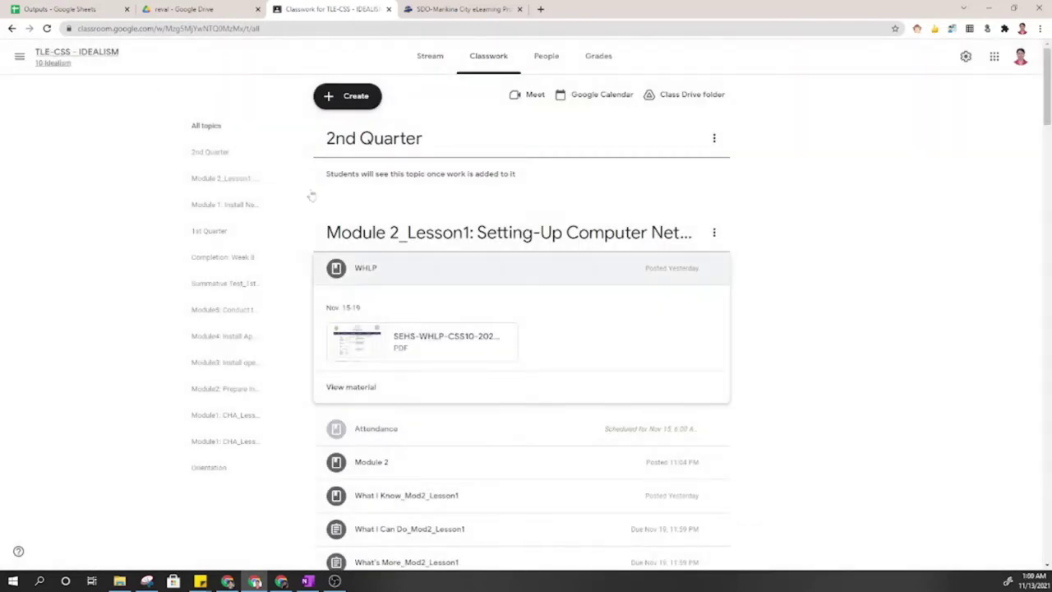
# Expand Attendance, Module 2 and What I Know_Mod2_Lesson1 to read its answer-in-E-NOTE instruction.
pyautogui.click(505, 430)
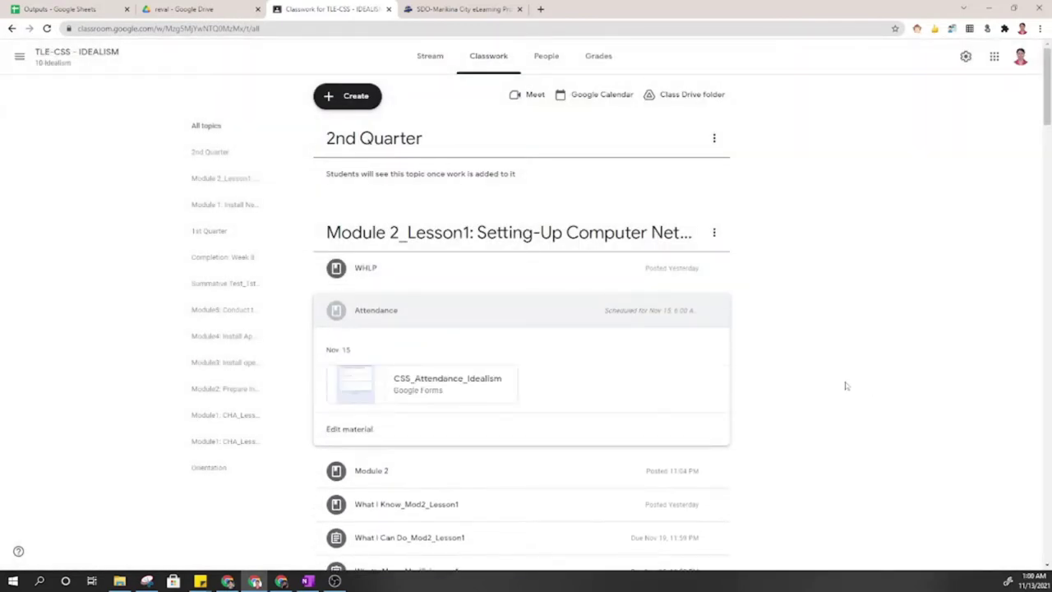
pyautogui.scroll(-2, 432, 320)
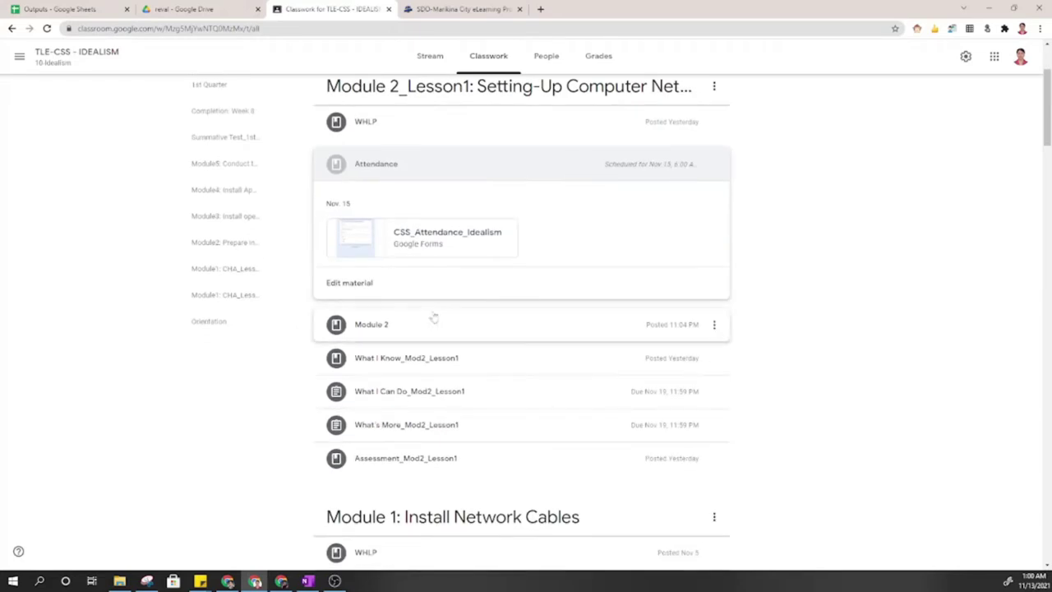
pyautogui.click(433, 324)
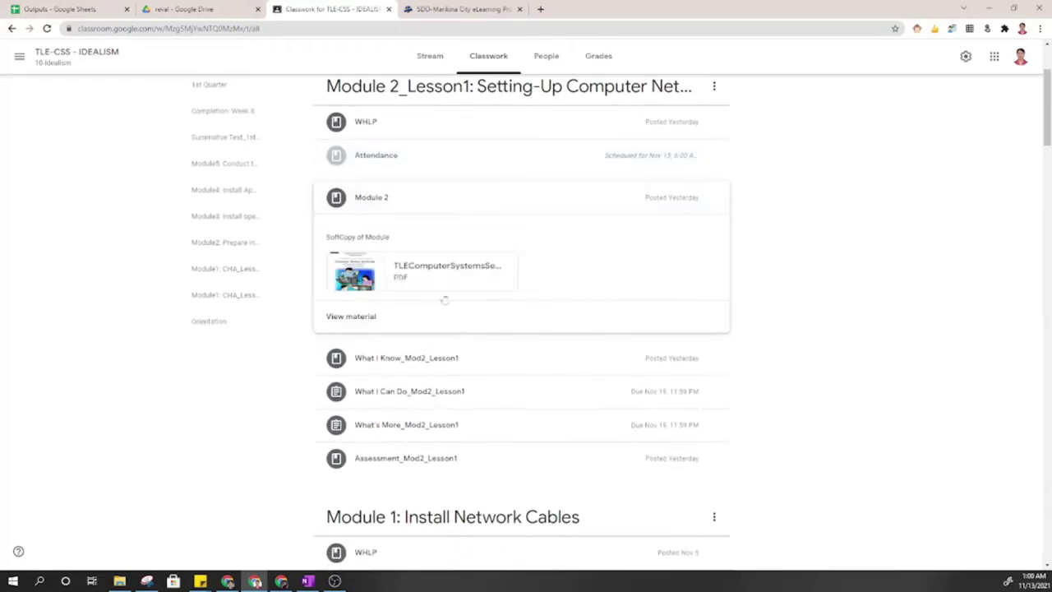
pyautogui.click(532, 359)
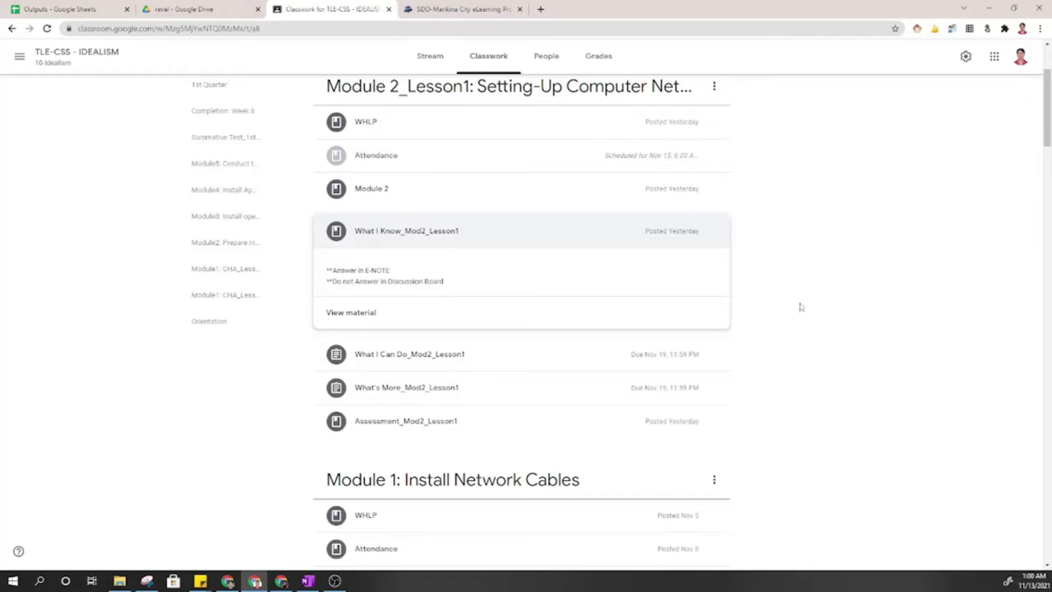
# On the portal's Discussion page, highlight the QTR2_MODULE 2_Lesson1: WHAT I Know topic and its OHS question.
pyautogui.click(470, 8)
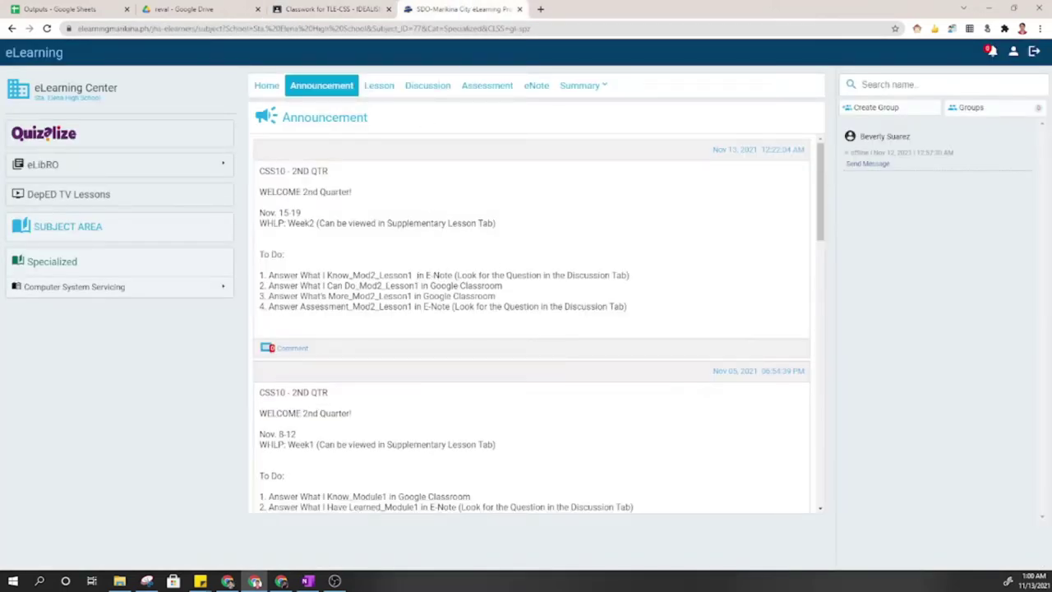
pyautogui.click(426, 86)
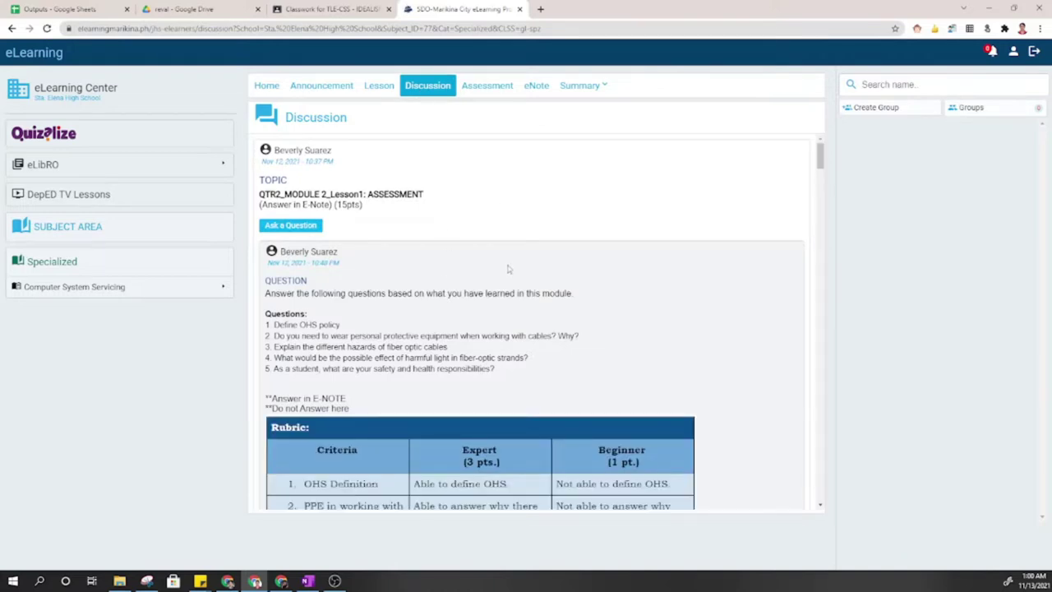
pyautogui.scroll(-10, 507, 269)
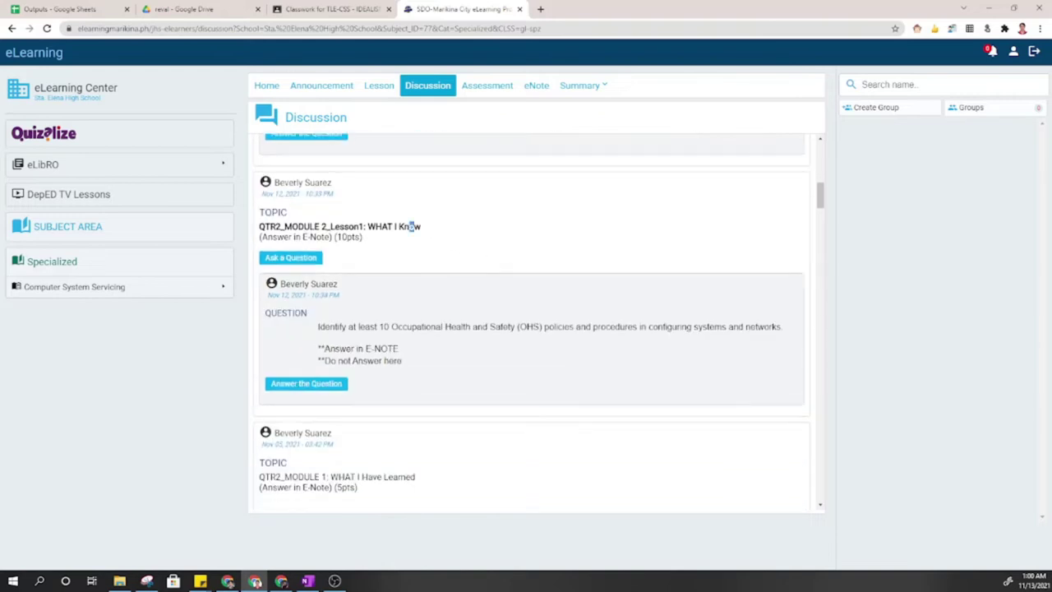
pyautogui.moveTo(414, 227); pyautogui.dragTo(258, 230)
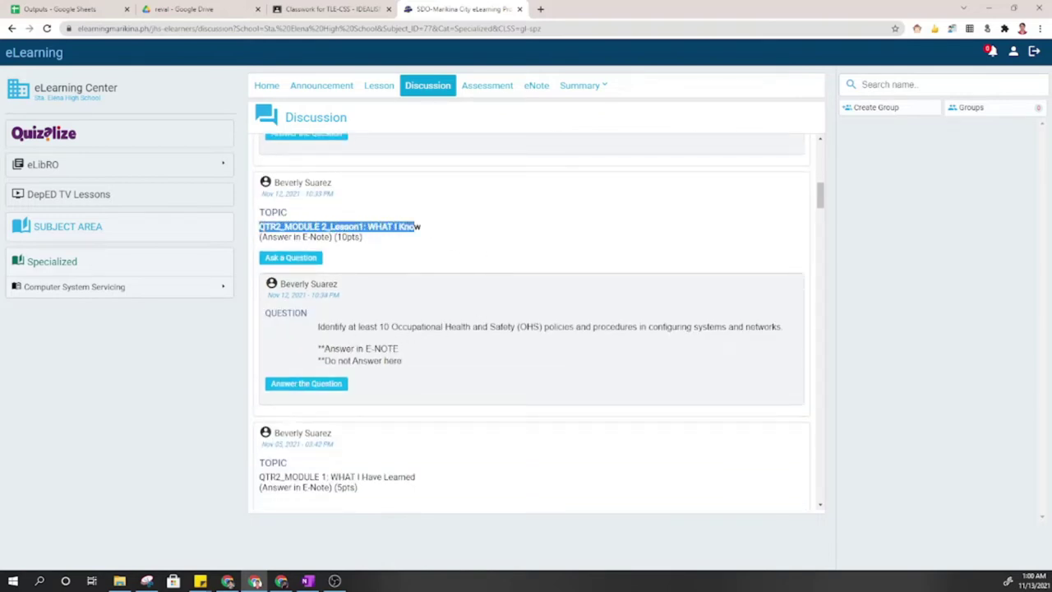
pyautogui.moveTo(334, 326); pyautogui.dragTo(763, 338)
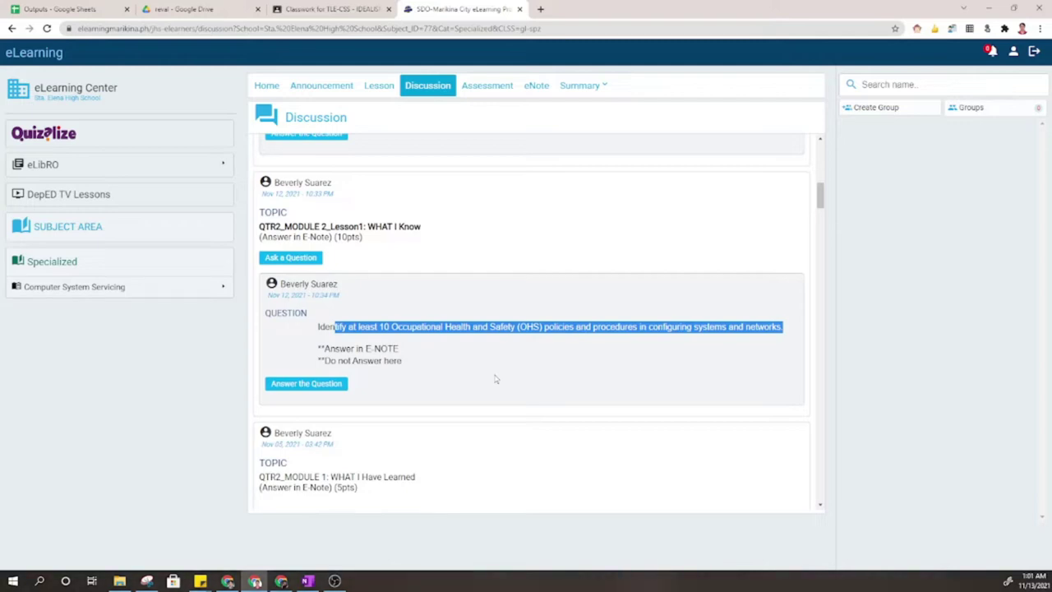
# Review the eNote First and Second Quarter activities, then begin adding a new activity.
pyautogui.click(542, 90)
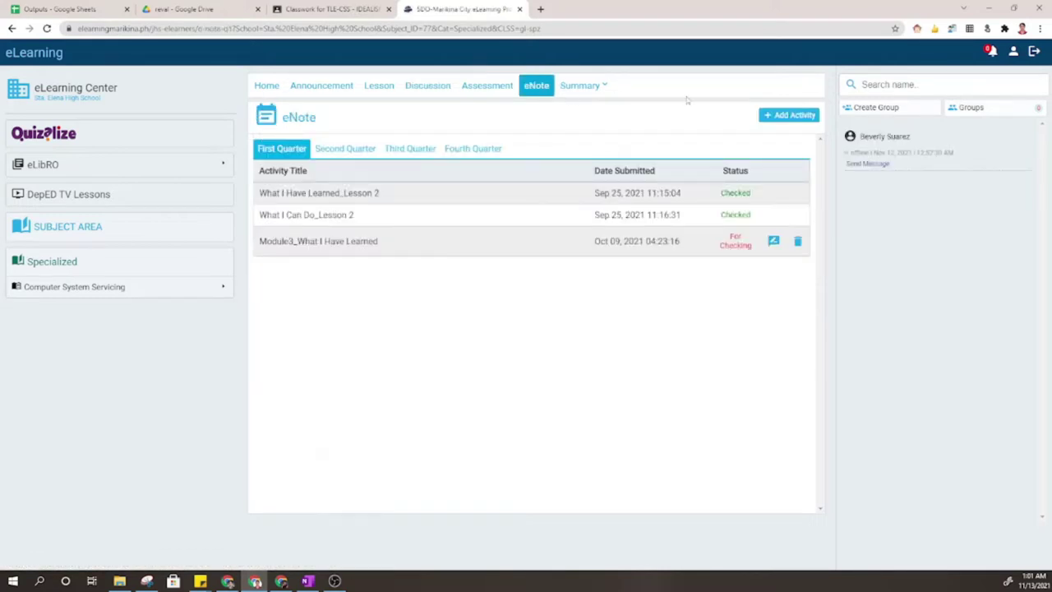
pyautogui.click(359, 155)
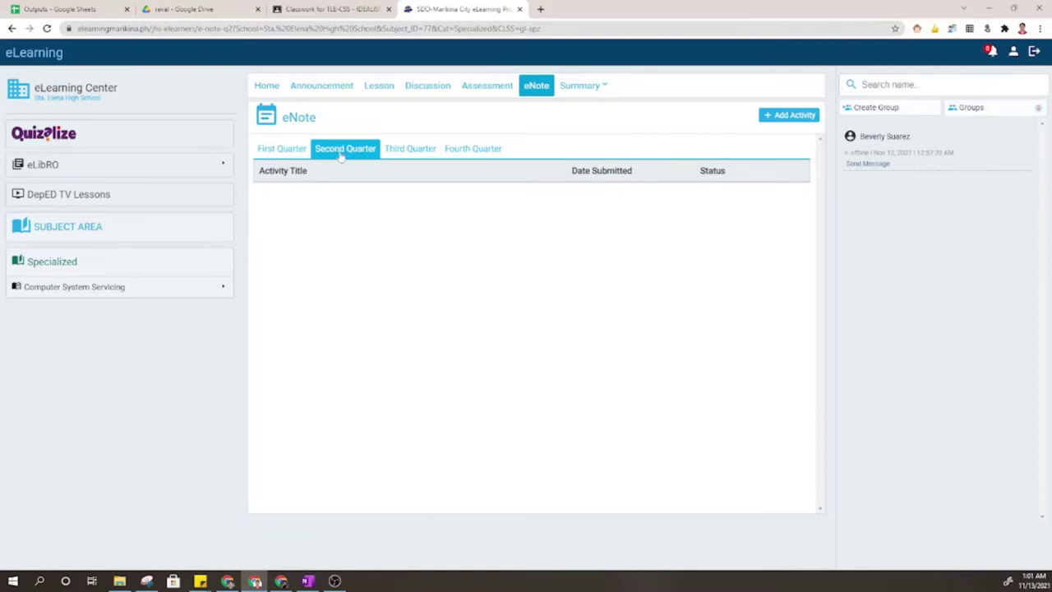
pyautogui.click(299, 156)
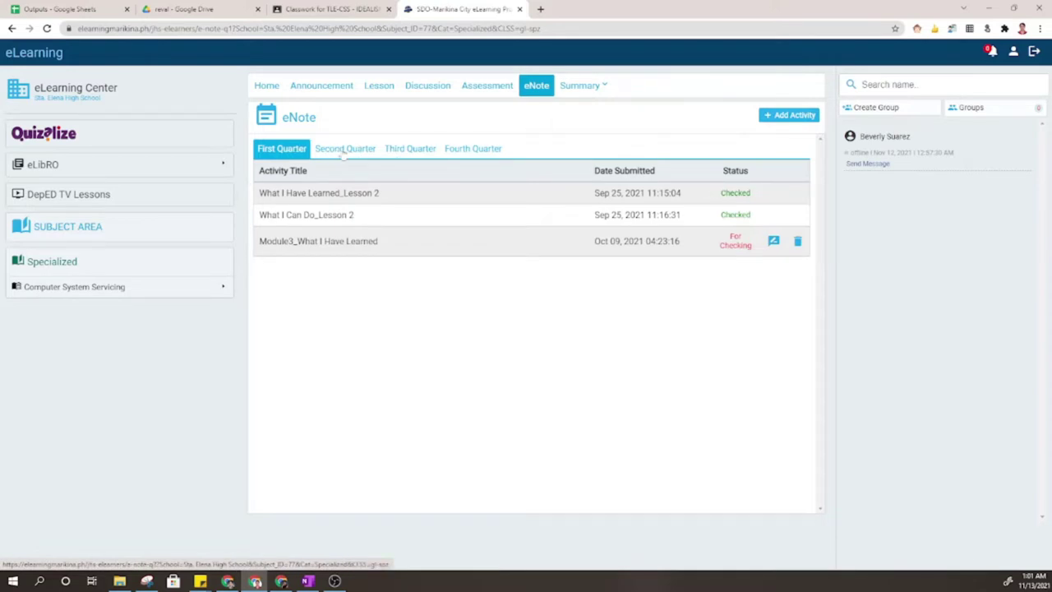
pyautogui.click(342, 150)
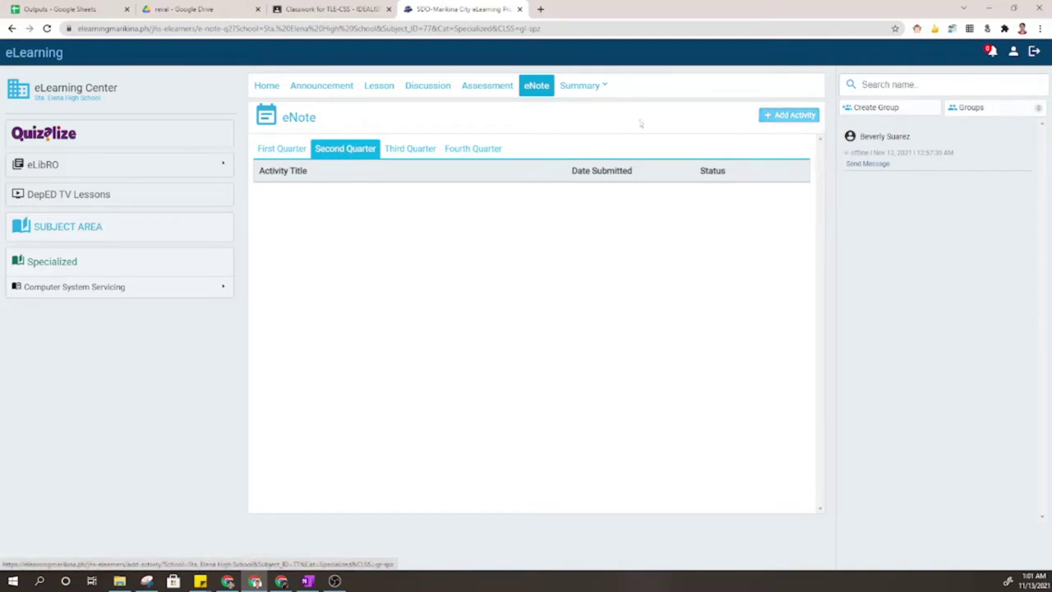
pyautogui.click(785, 116)
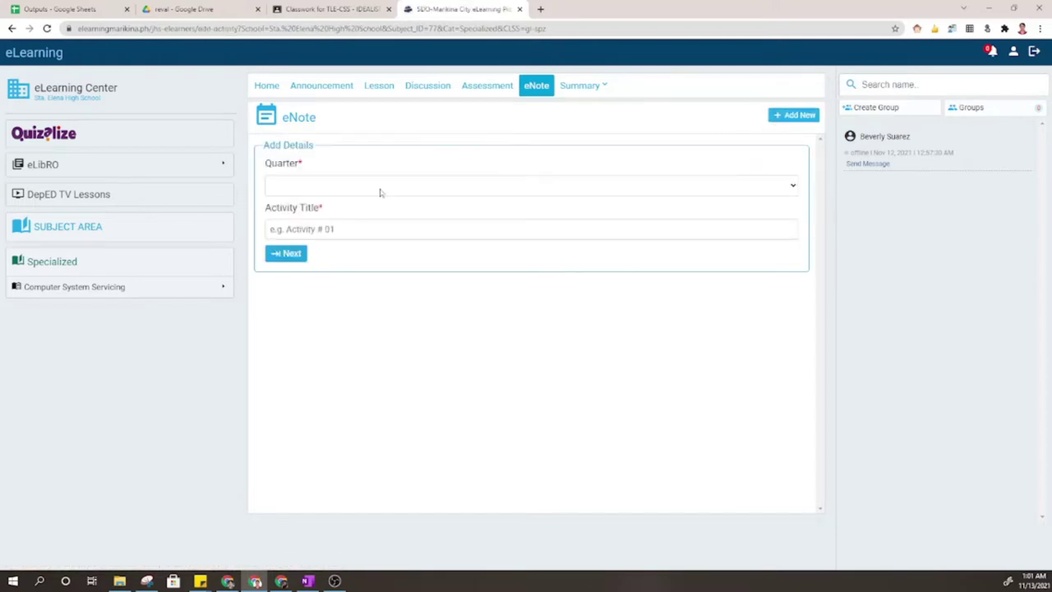
# Set the eNote activity to 2nd Quarter, title it 'QT2_Mod2_Lesson1_What I Know', and submit.
pyautogui.click(378, 190)
pyautogui.click(320, 223)
pyautogui.click(329, 230)
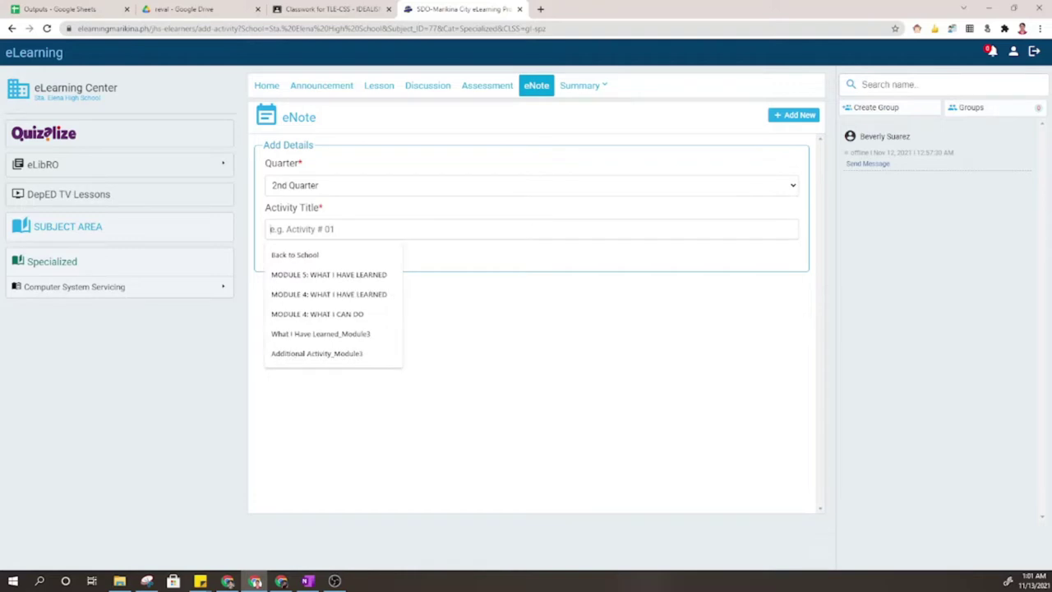
pyautogui.write('Q')
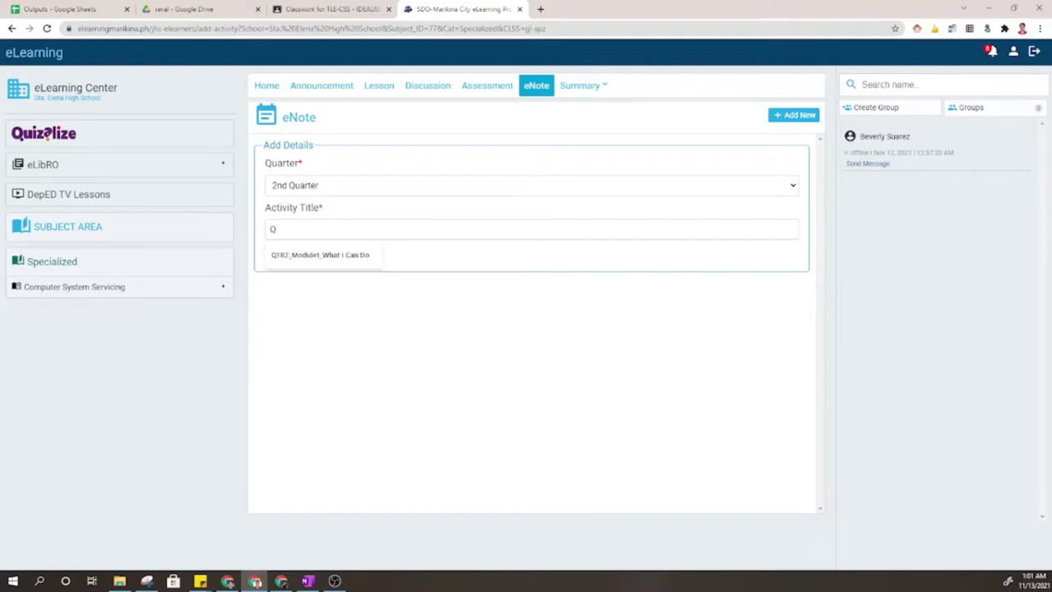
pyautogui.write('T')
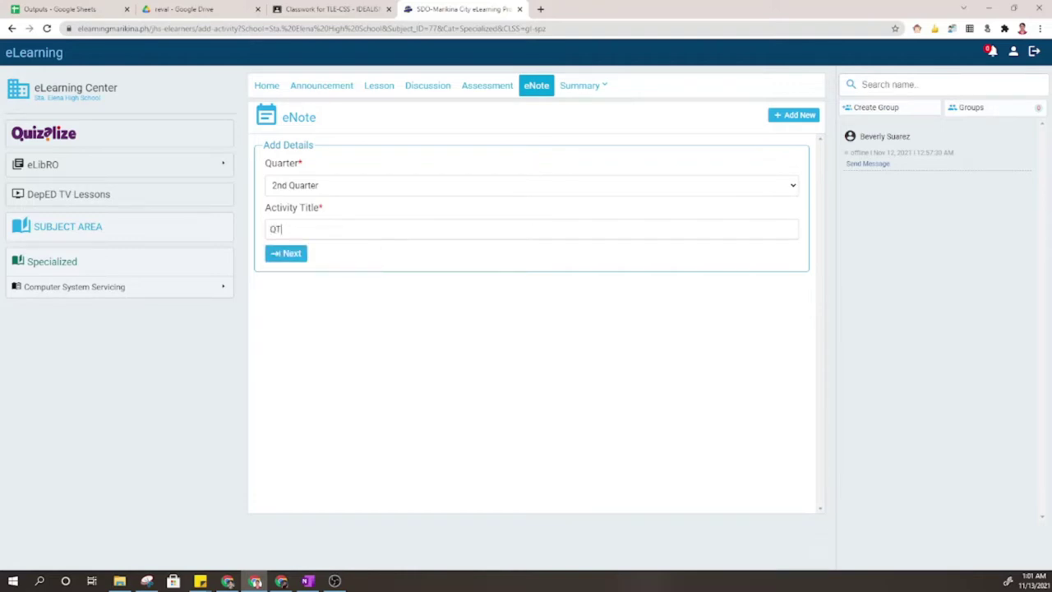
pyautogui.write('2')
pyautogui.write('_')
pyautogui.write('Mod2_')
pyautogui.write('Lesson1')
pyautogui.write('_Quiz')
pyautogui.press('BackSpace')
pyautogui.press('BackSpace')
pyautogui.press('BackSpace')
pyautogui.press('BackSpace')
pyautogui.write('What I ')
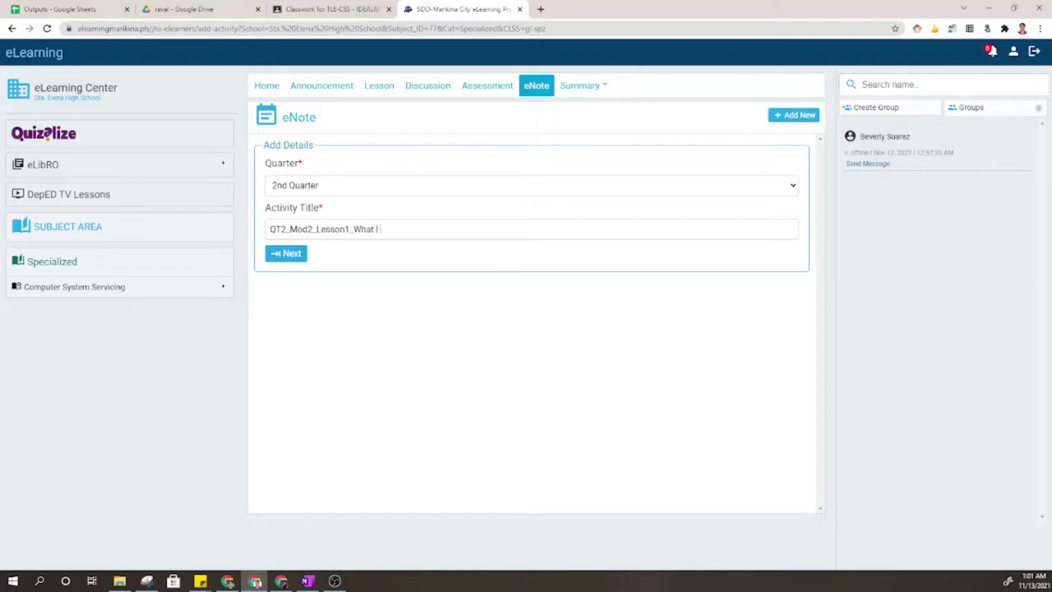
pyautogui.write('Know')
pyautogui.hotkey('ctrl', '+')
pyautogui.hotkey('ctrl', '+')
pyautogui.hotkey('ctrl', '+')
pyautogui.hotkey('ctrl', '+')
pyautogui.hotkey('ctrl', '+')
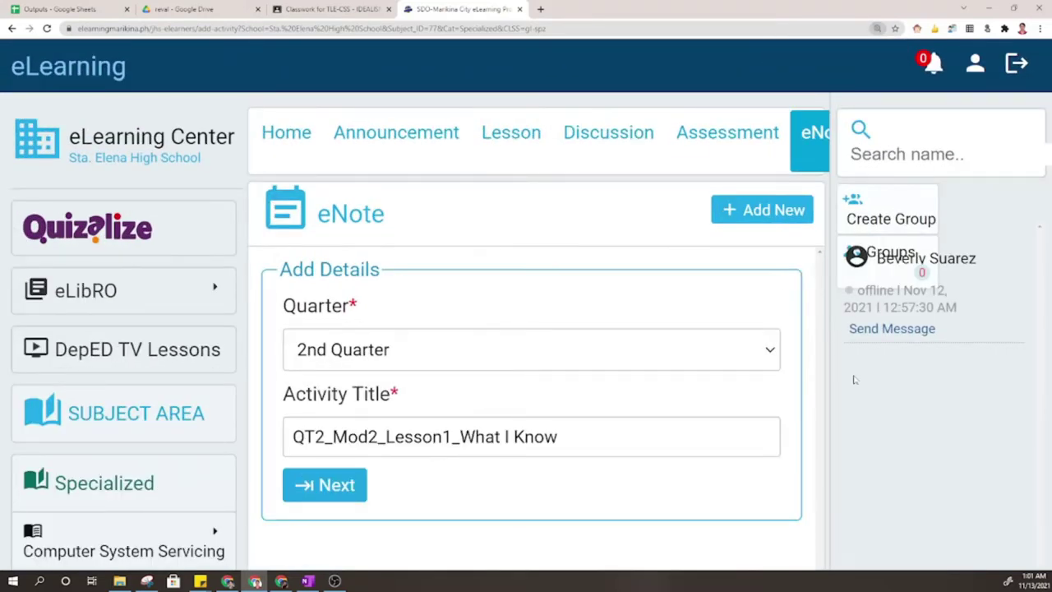
pyautogui.hotkey('ctrl', '-')
pyautogui.hotkey('ctrl', '-')
pyautogui.hotkey('ctrl', '-')
pyautogui.hotkey('ctrl', '-')
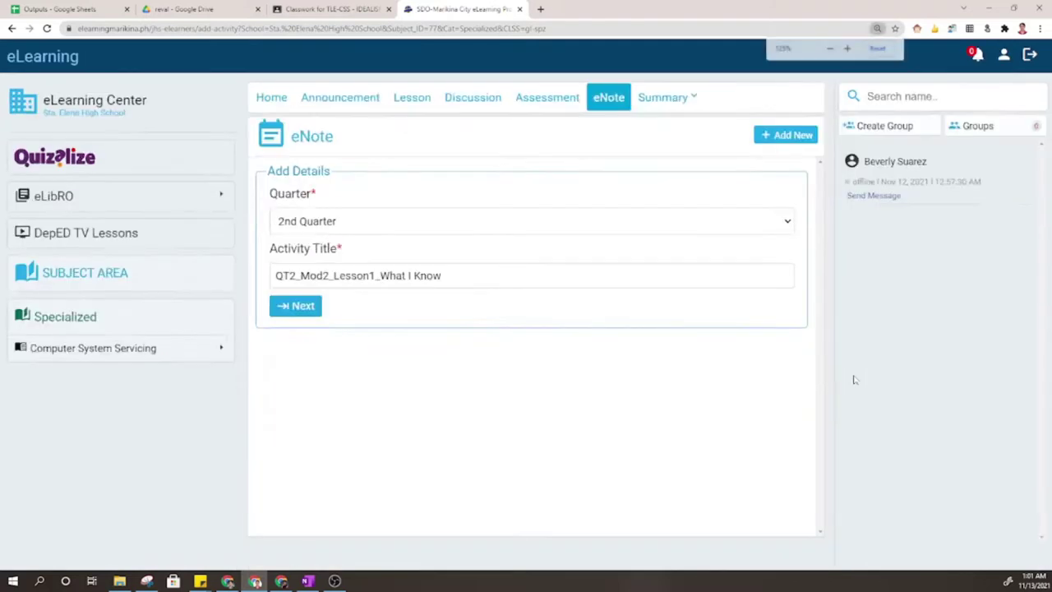
pyautogui.click(301, 284)
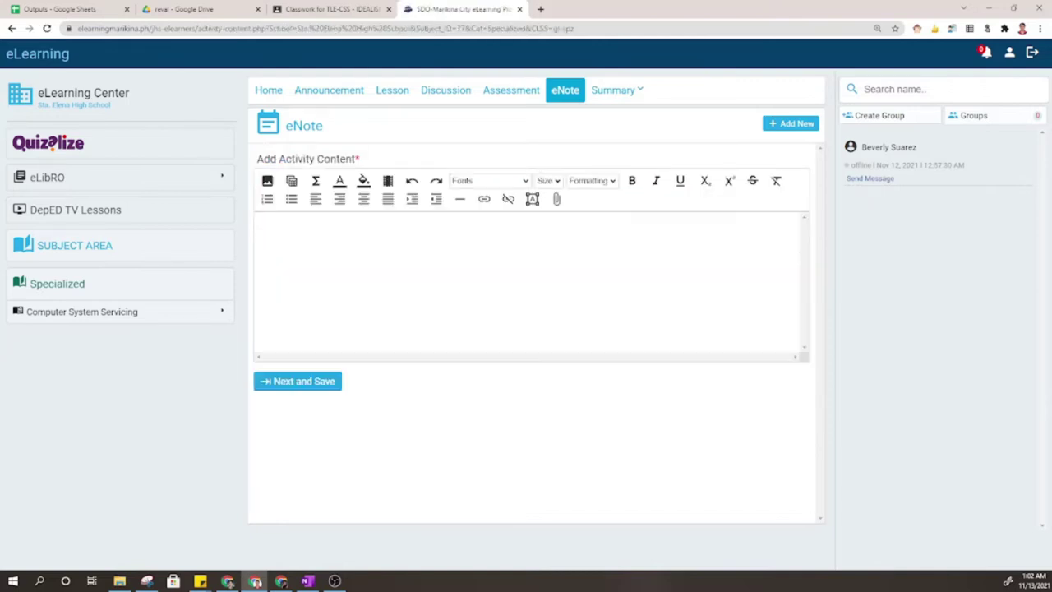
# Type a numbered answer outline in the activity content, from '1. sdfsdf' down to '10.'.
pyautogui.write('1. sdfsdf')
pyautogui.press('Return')
pyautogui.write('3')
pyautogui.press('BackSpace')
pyautogui.press('Return')
pyautogui.press('Return')
pyautogui.press('Return')
pyautogui.press('Return')
pyautogui.write('10.0')
pyautogui.press('BackSpace')
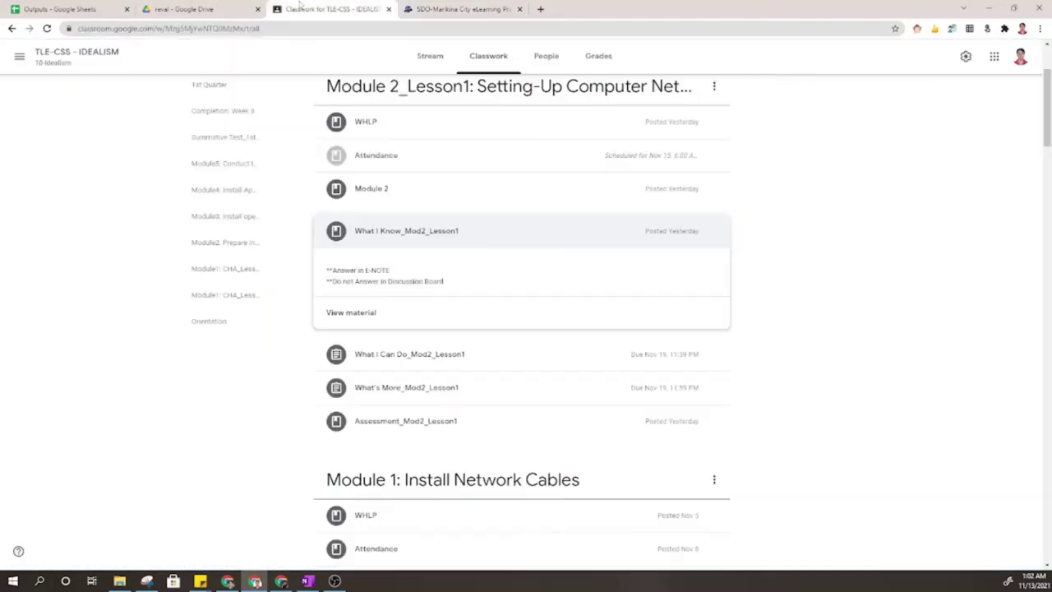
# Back in Classroom, expand What I Can Do_Mod2_Lesson1 and open its attached Google Doc.
pyautogui.click(329, 9)
pyautogui.click(469, 355)
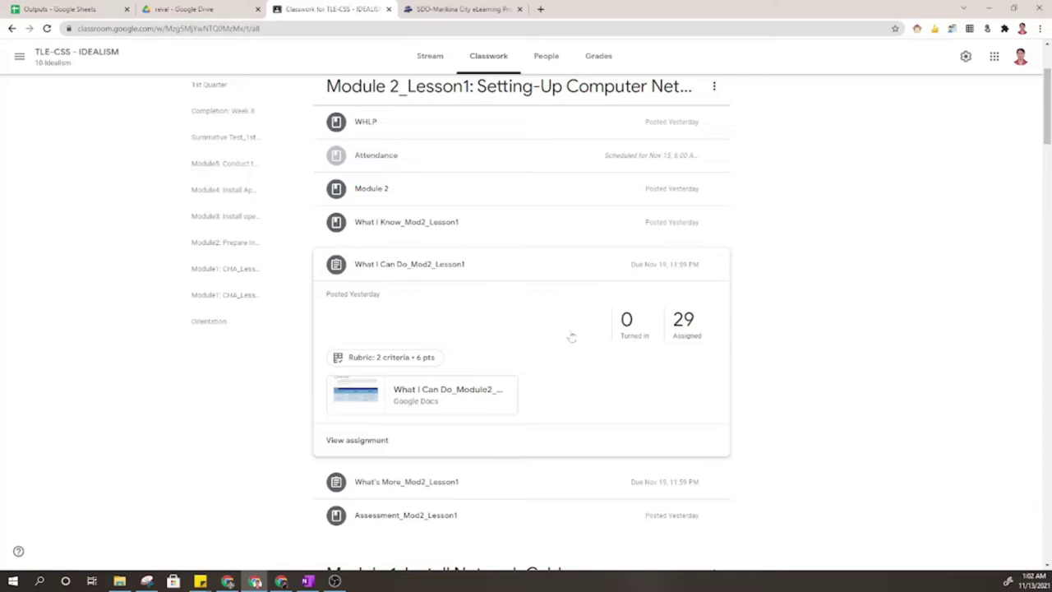
pyautogui.click(472, 396)
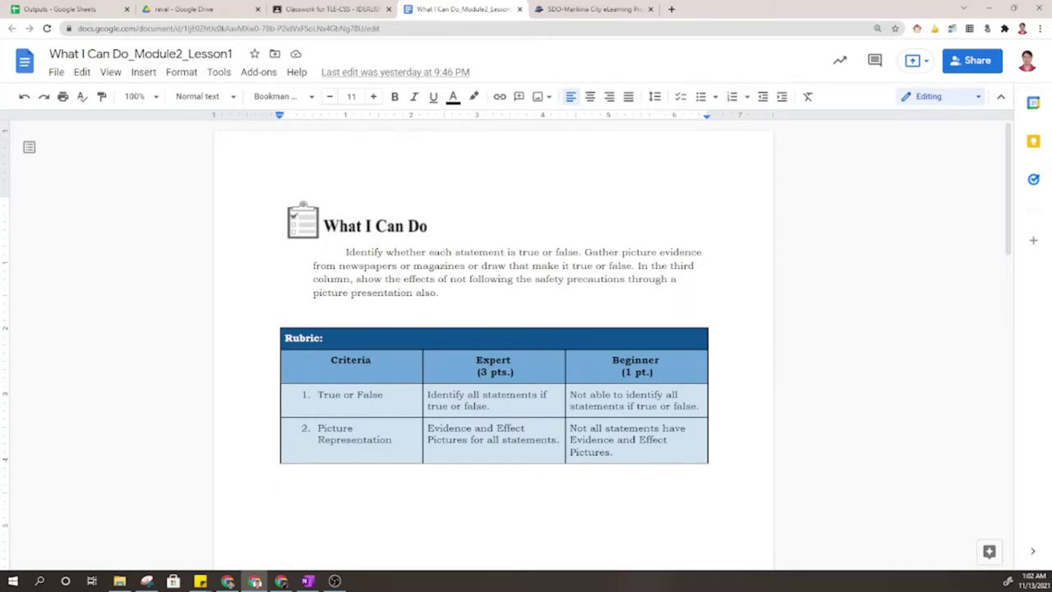
pyautogui.click(144, 96)
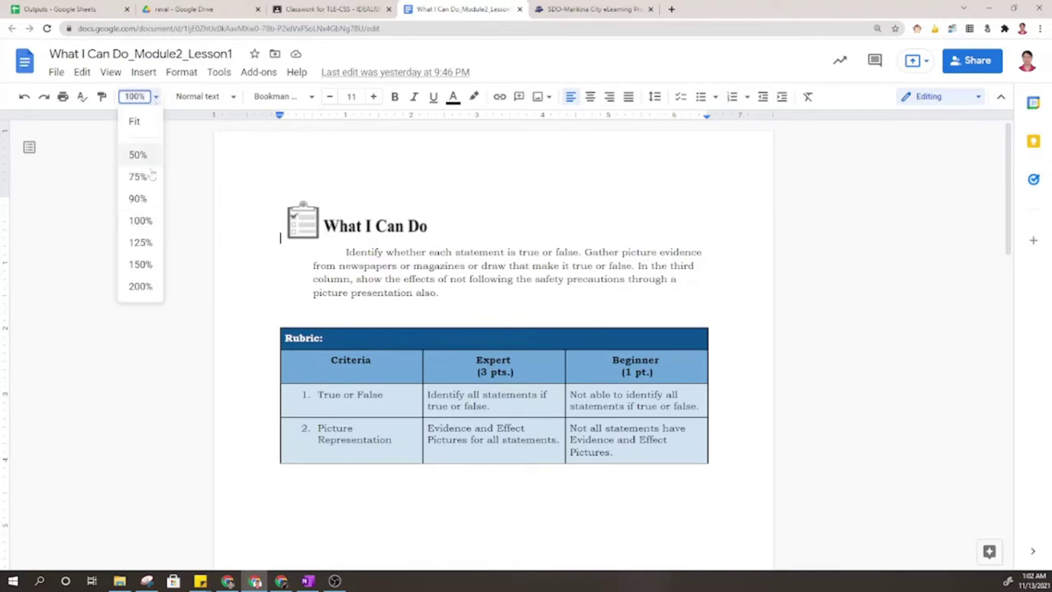
pyautogui.click(140, 285)
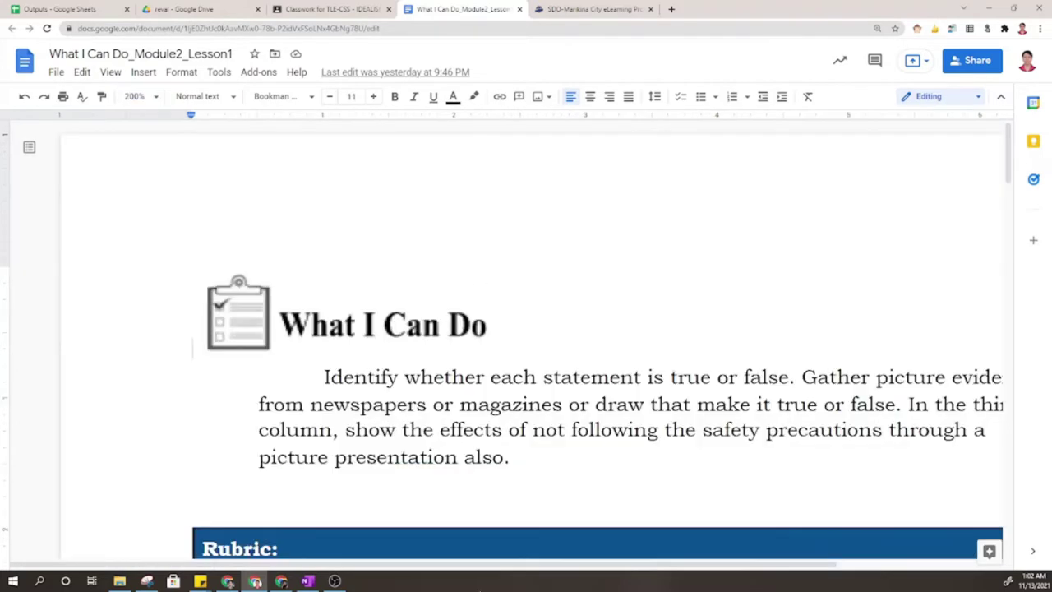
pyautogui.hscroll(5, 526, 369)
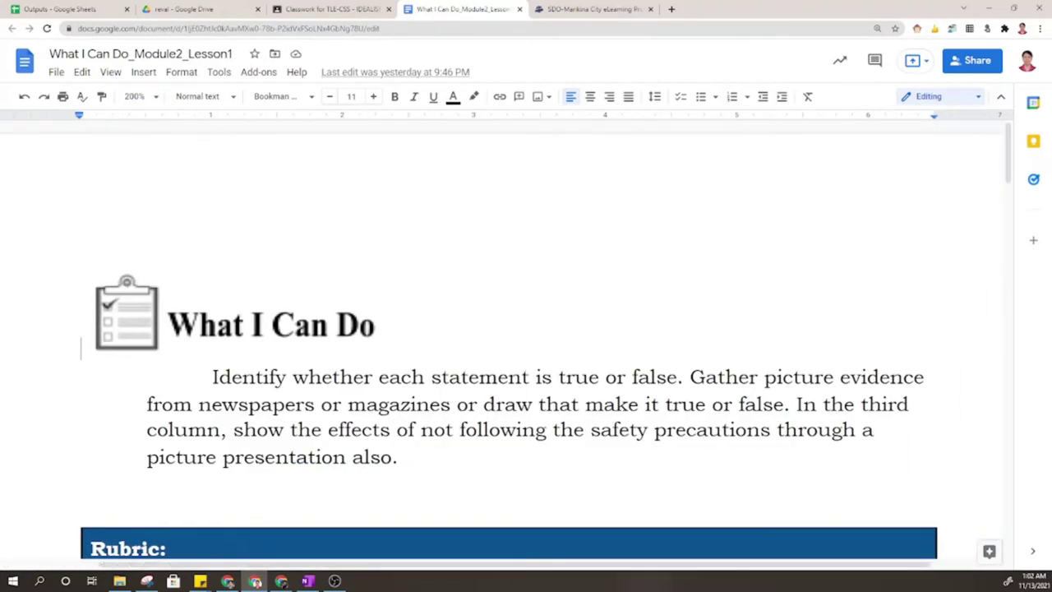
pyautogui.scroll(-2, 525, 345)
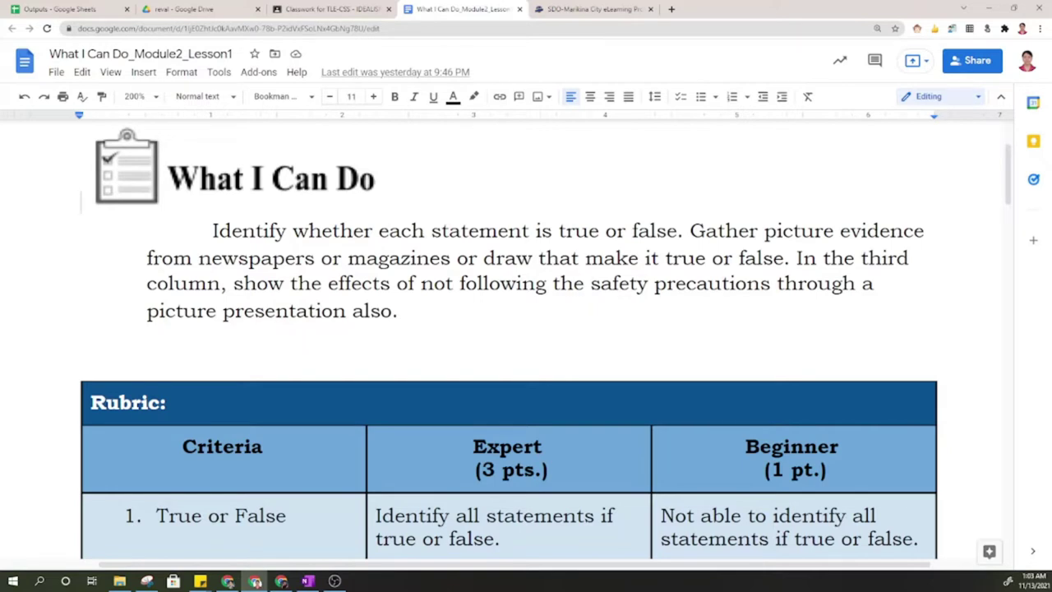
pyautogui.moveTo(573, 231); pyautogui.dragTo(638, 231)
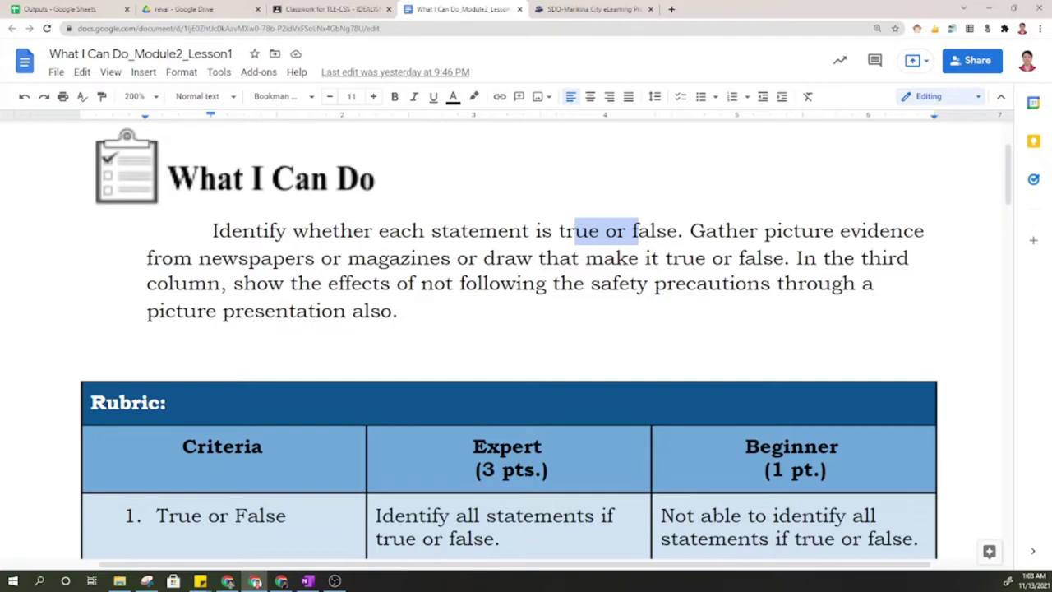
pyautogui.moveTo(321, 283); pyautogui.dragTo(351, 283)
pyautogui.scroll(-4, 509, 329)
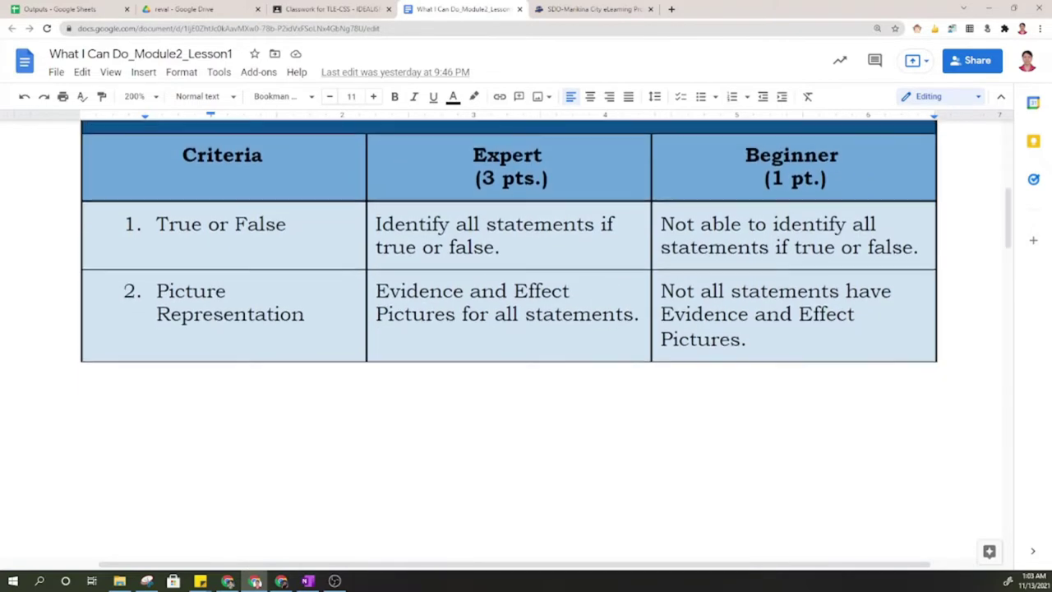
pyautogui.scroll(2, 509, 329)
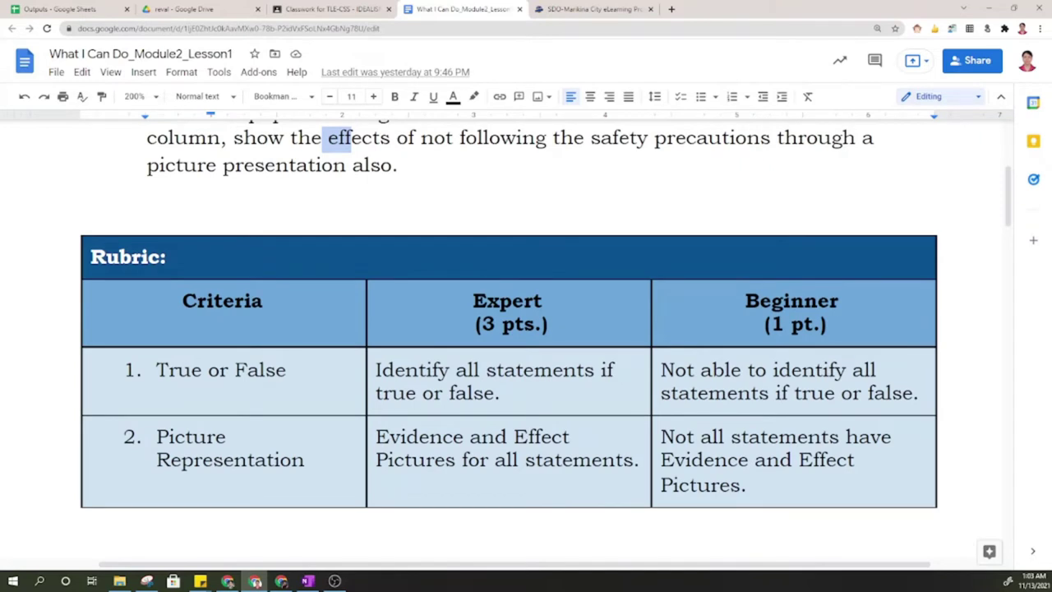
pyautogui.moveTo(245, 370); pyautogui.dragTo(575, 386)
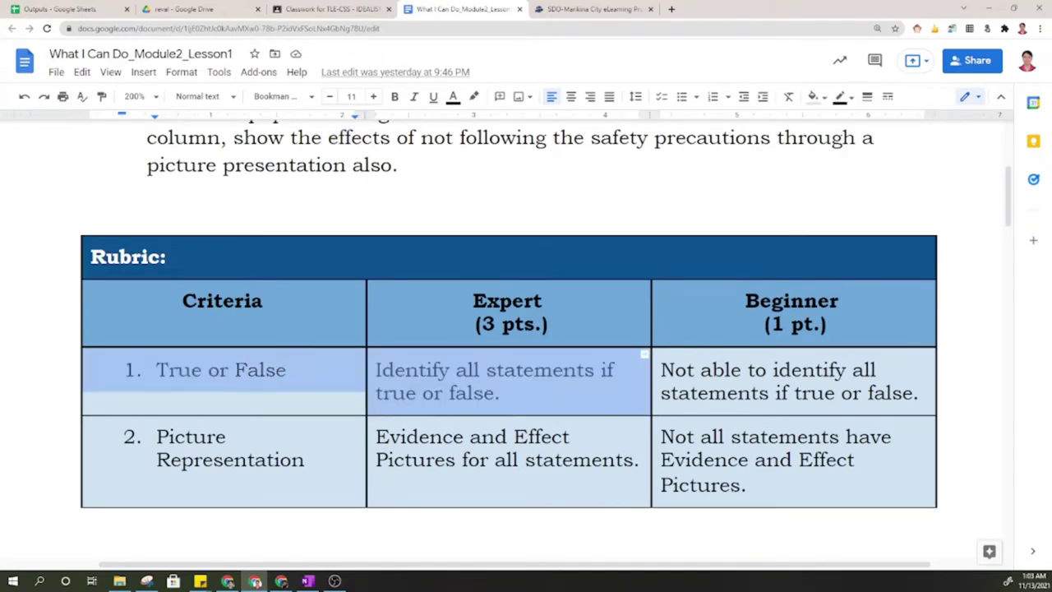
pyautogui.moveTo(700, 370); pyautogui.dragTo(875, 395)
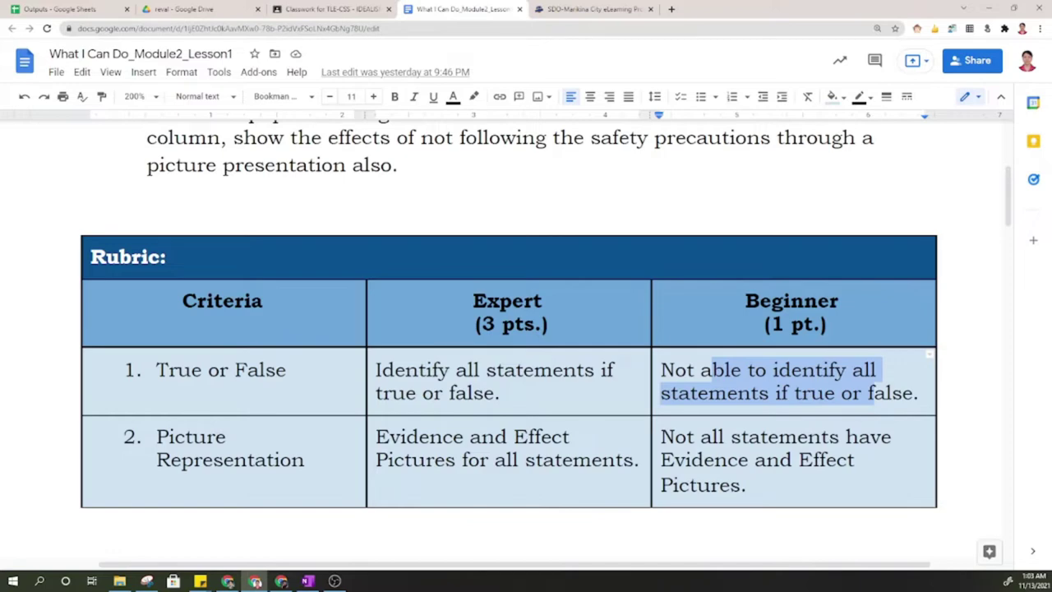
pyautogui.moveTo(418, 437); pyautogui.dragTo(739, 460)
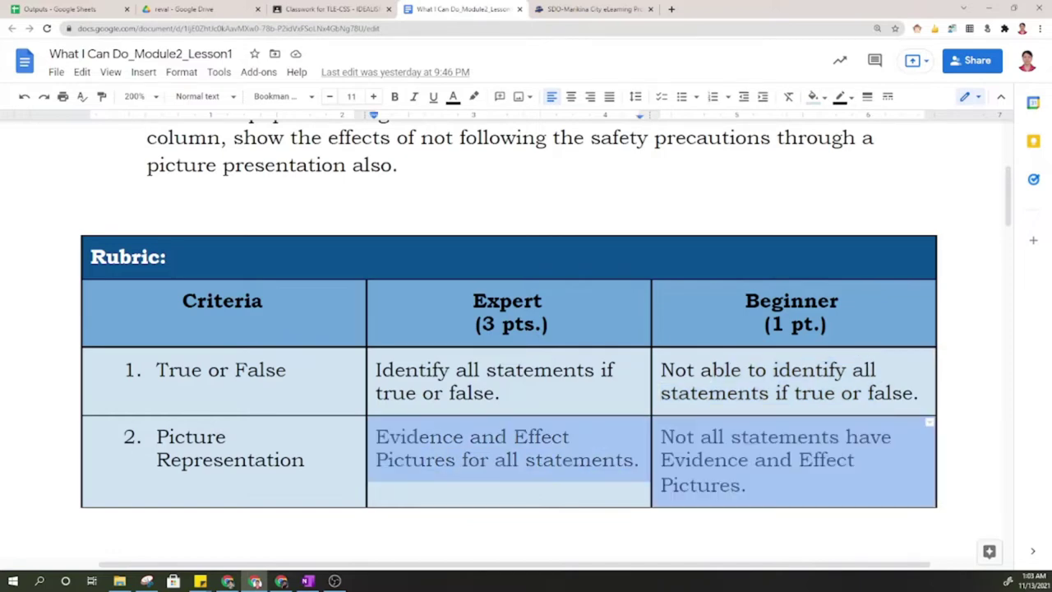
pyautogui.click(562, 437)
pyautogui.scroll(-8, 562, 436)
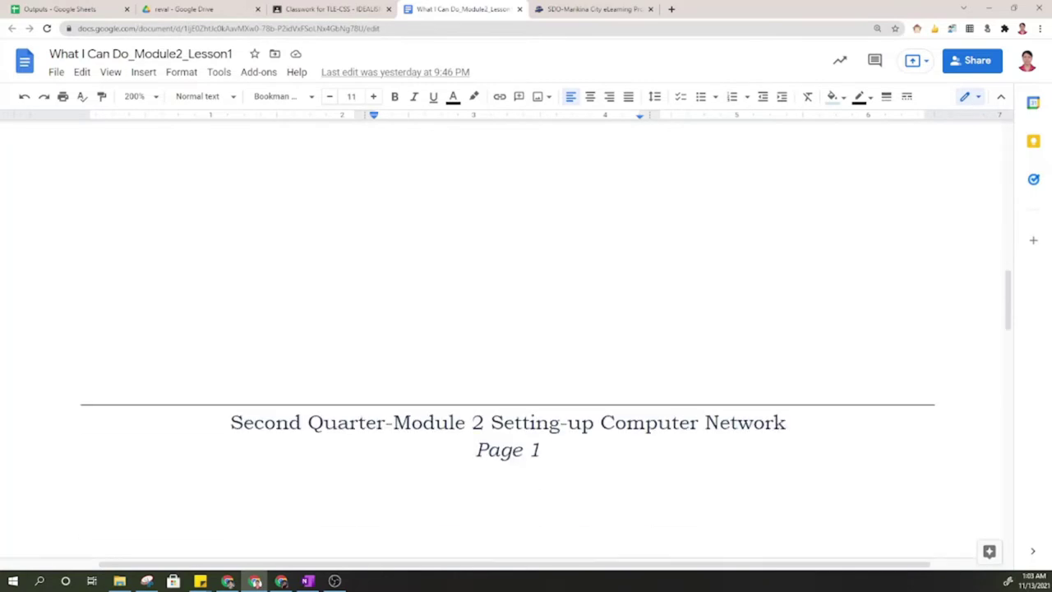
pyautogui.scroll(-4, 501, 410)
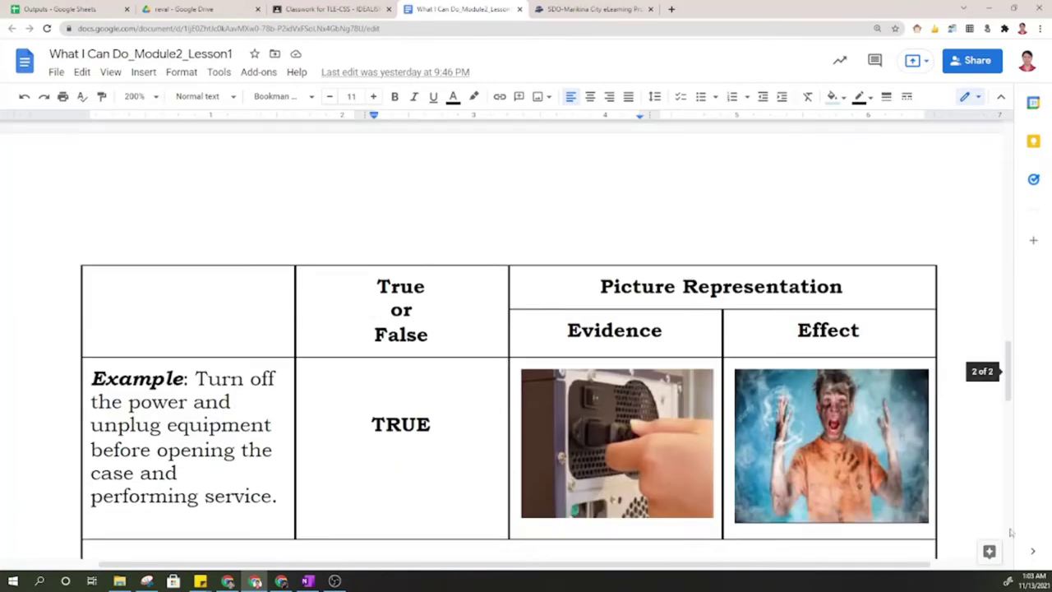
pyautogui.moveTo(1012, 362); pyautogui.dragTo(1013, 378)
pyautogui.moveTo(207, 250); pyautogui.dragTo(271, 367)
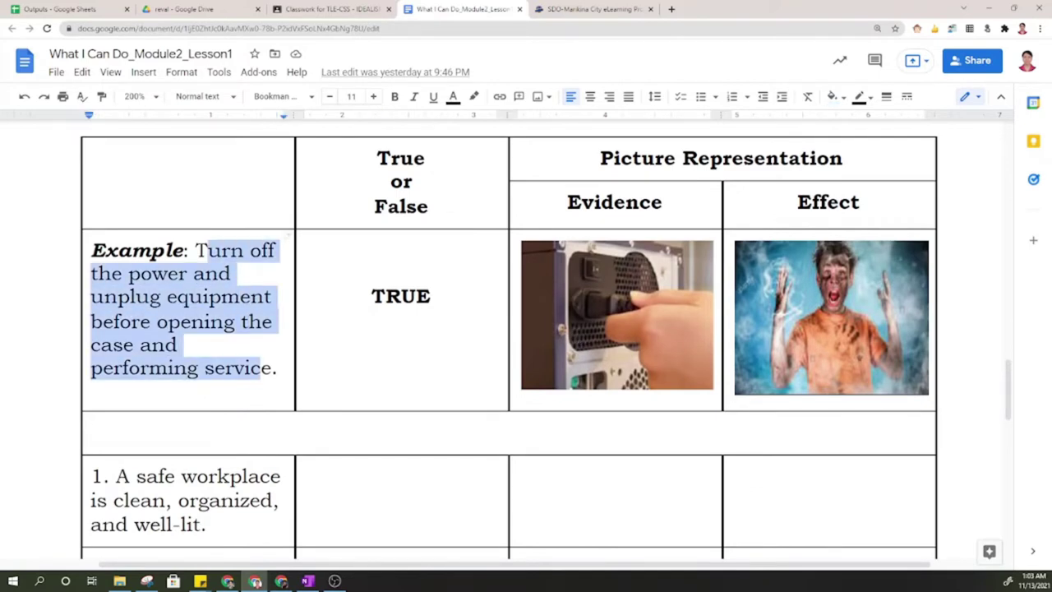
pyautogui.moveTo(385, 296); pyautogui.dragTo(430, 296)
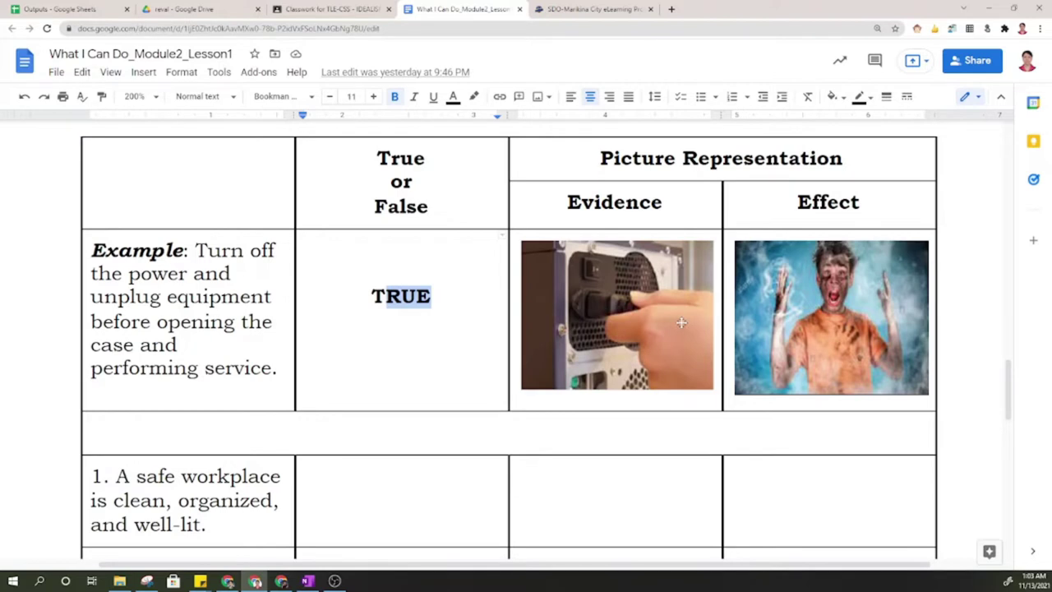
pyautogui.moveTo(207, 250); pyautogui.dragTo(261, 367)
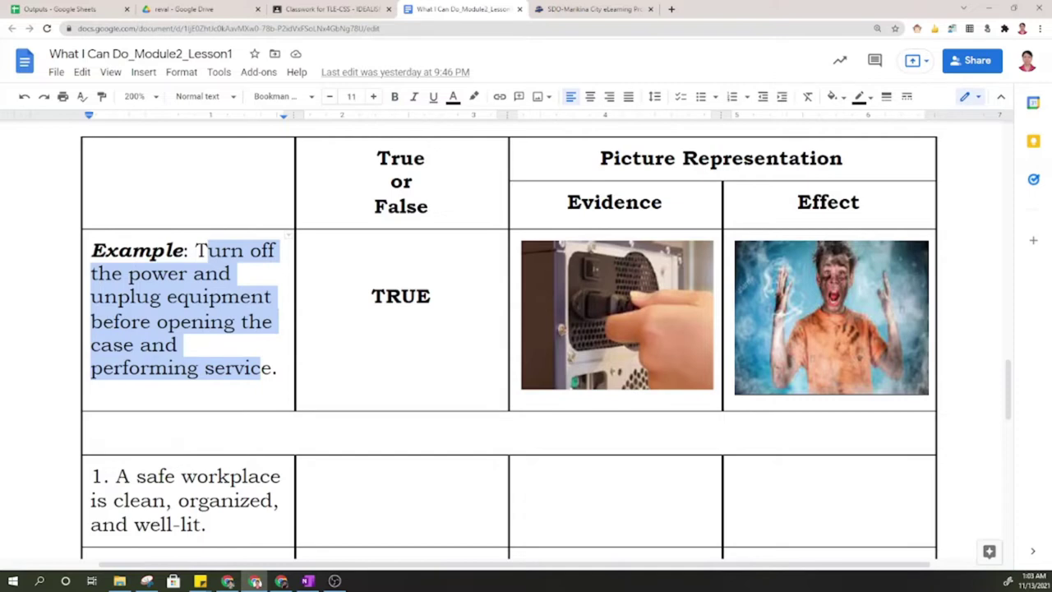
pyautogui.click(658, 354)
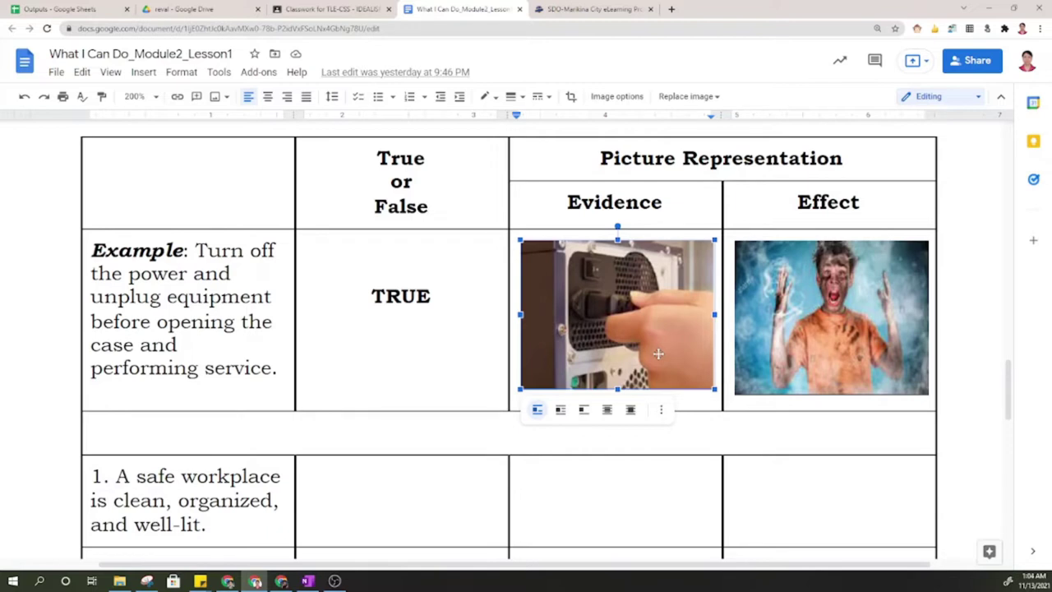
pyautogui.click(819, 283)
pyautogui.moveTo(813, 202); pyautogui.dragTo(851, 202)
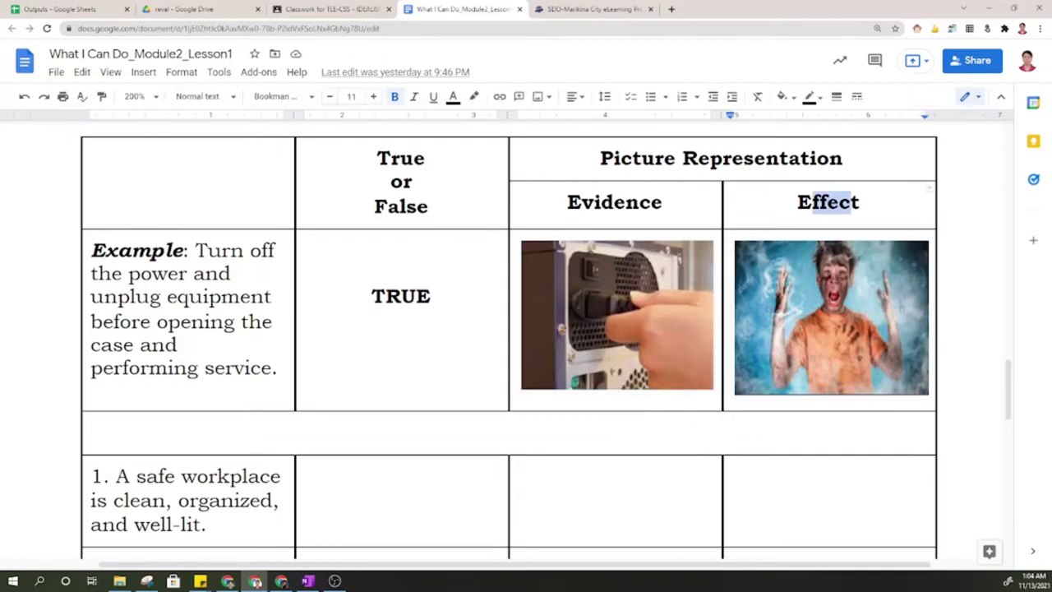
pyautogui.moveTo(207, 249); pyautogui.dragTo(251, 367)
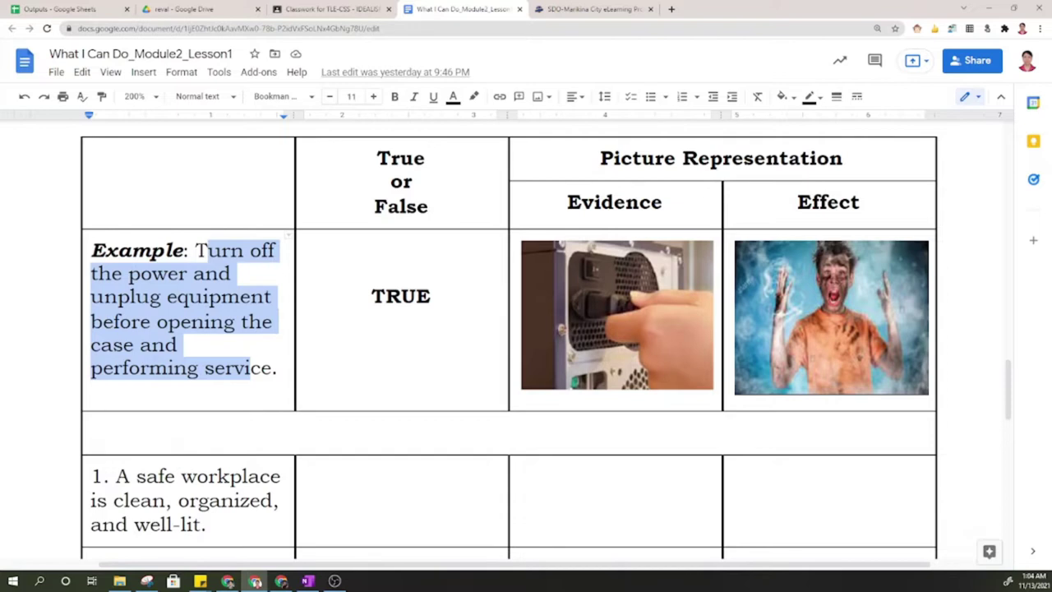
pyautogui.click(803, 312)
pyautogui.scroll(-5, 520, 272)
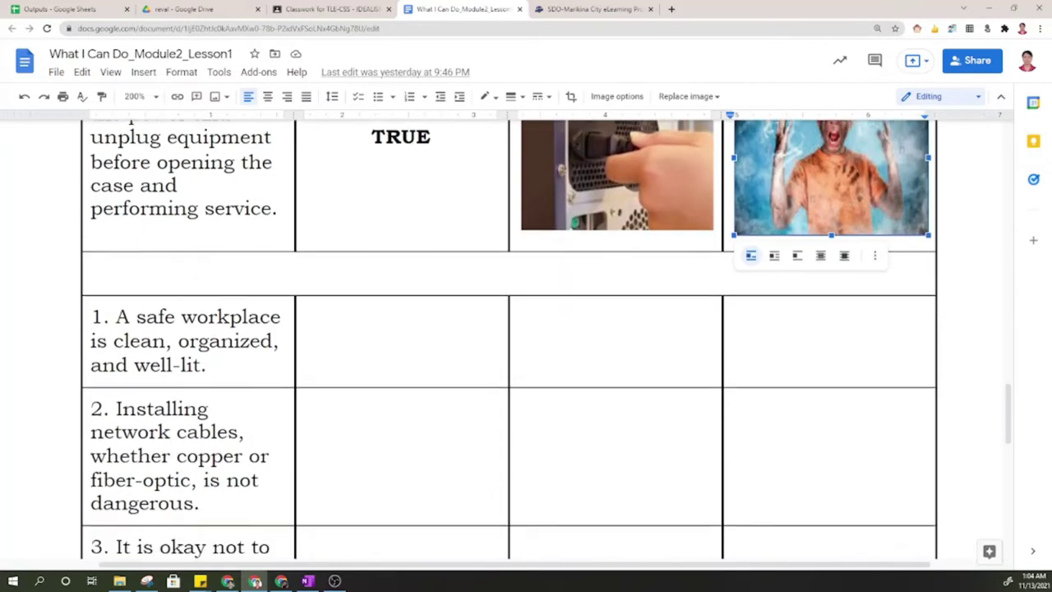
# Centre-align the empty True or False answer cells in the table.
pyautogui.moveTo(136, 184); pyautogui.dragTo(188, 232)
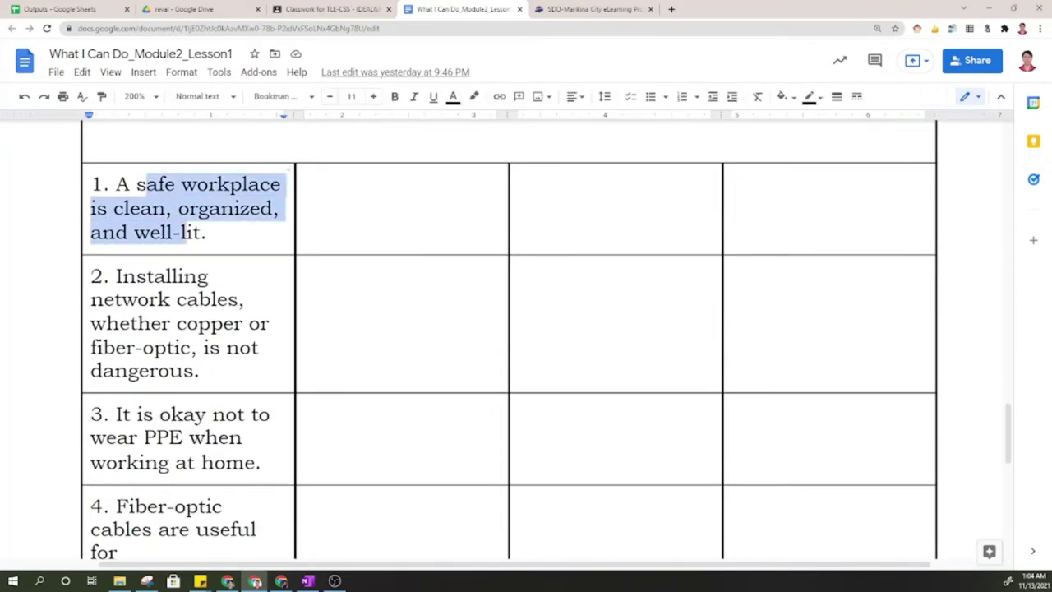
pyautogui.moveTo(394, 185); pyautogui.dragTo(394, 414)
pyautogui.hotkey('ctrl', 'e')
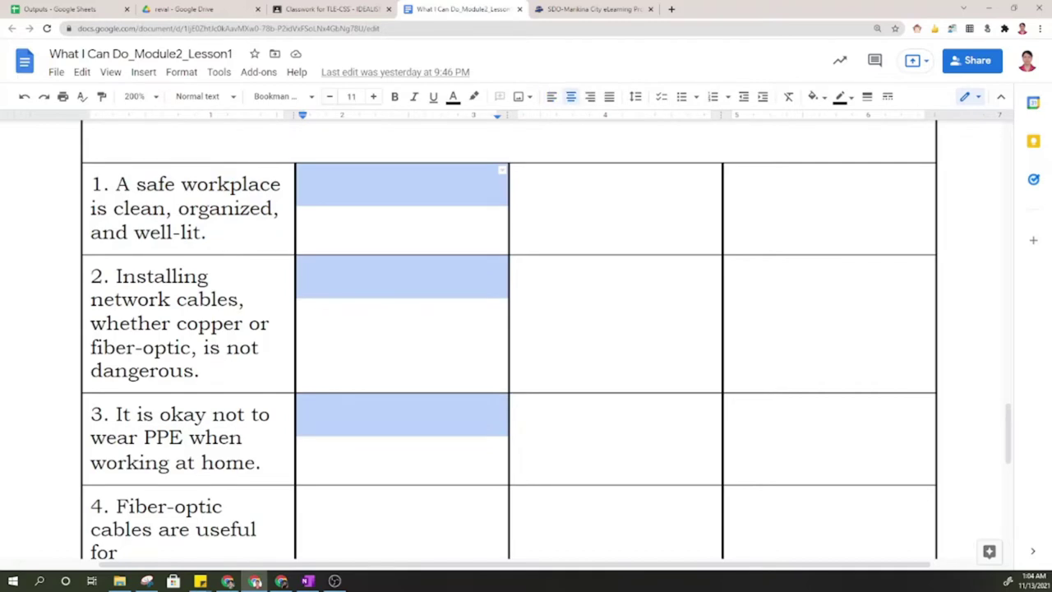
pyautogui.scroll(-3, 395, 415)
pyautogui.moveTo(402, 359); pyautogui.dragTo(402, 526)
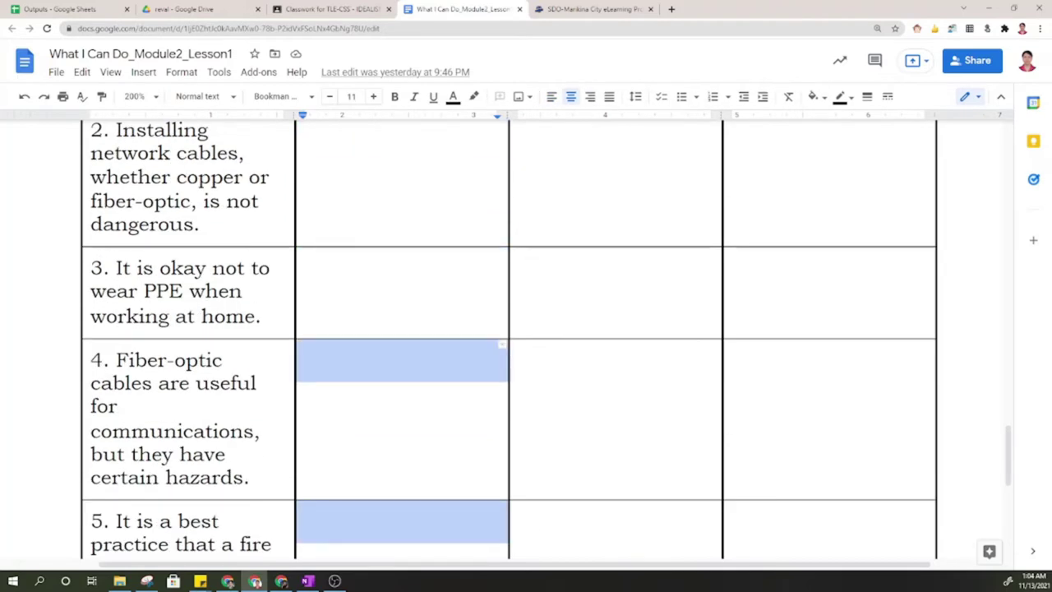
# Select the Evidence and Effect cells and highlight statements 1 and 2 in the table.
pyautogui.scroll(6, 509, 337)
pyautogui.moveTo(615, 331); pyautogui.dragTo(615, 422)
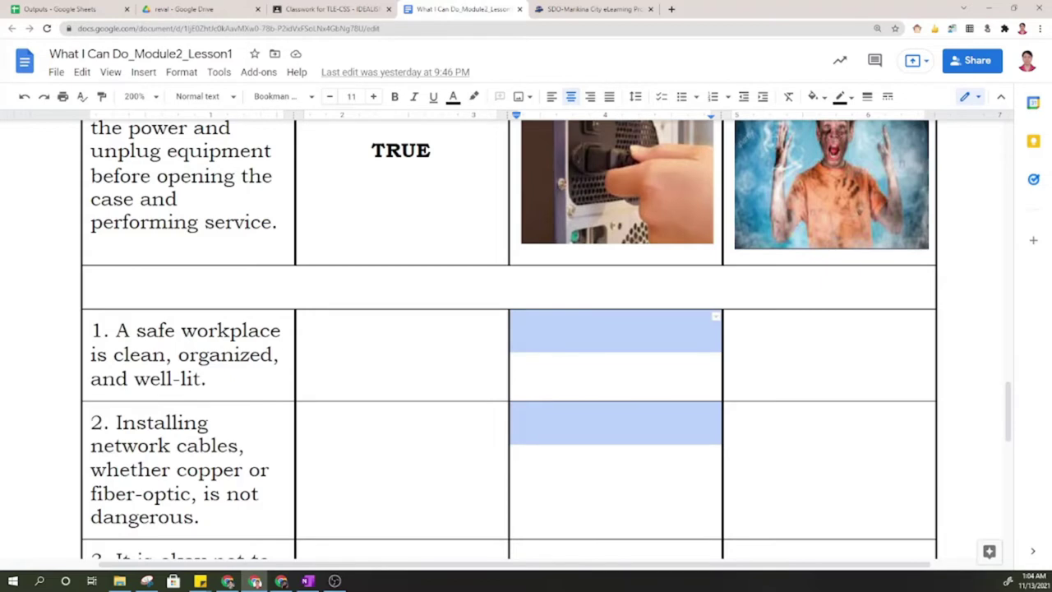
pyautogui.moveTo(136, 330); pyautogui.dragTo(180, 378)
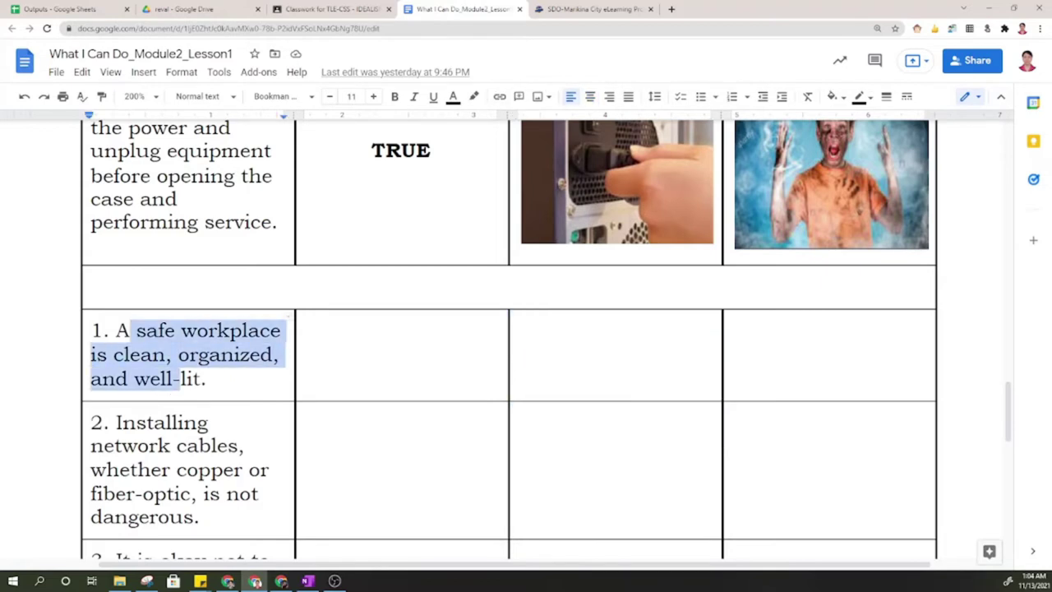
pyautogui.moveTo(590, 342); pyautogui.dragTo(615, 328)
pyautogui.scroll(8, 509, 340)
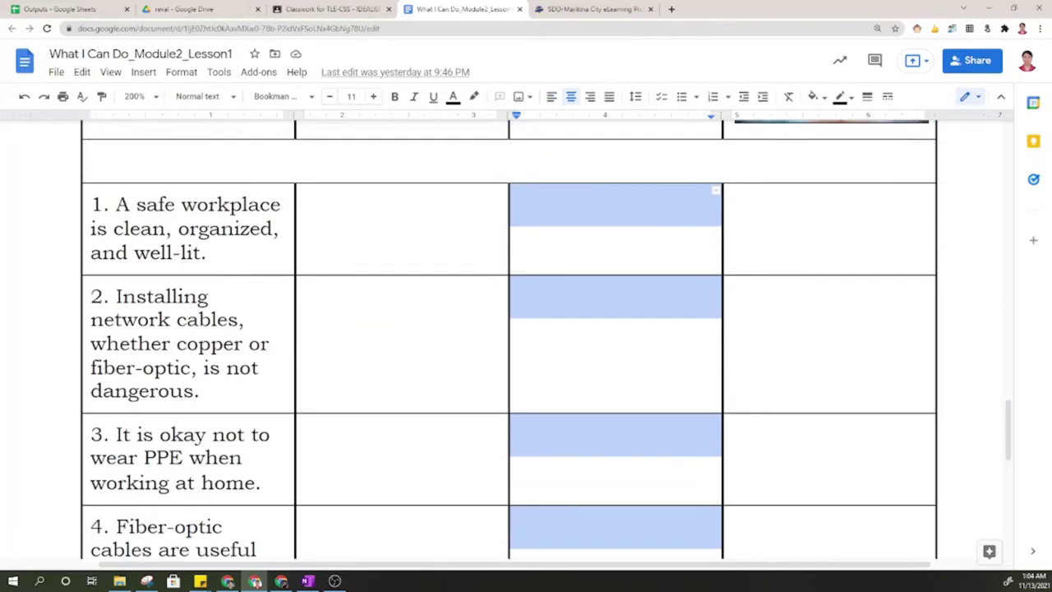
pyautogui.click(828, 379)
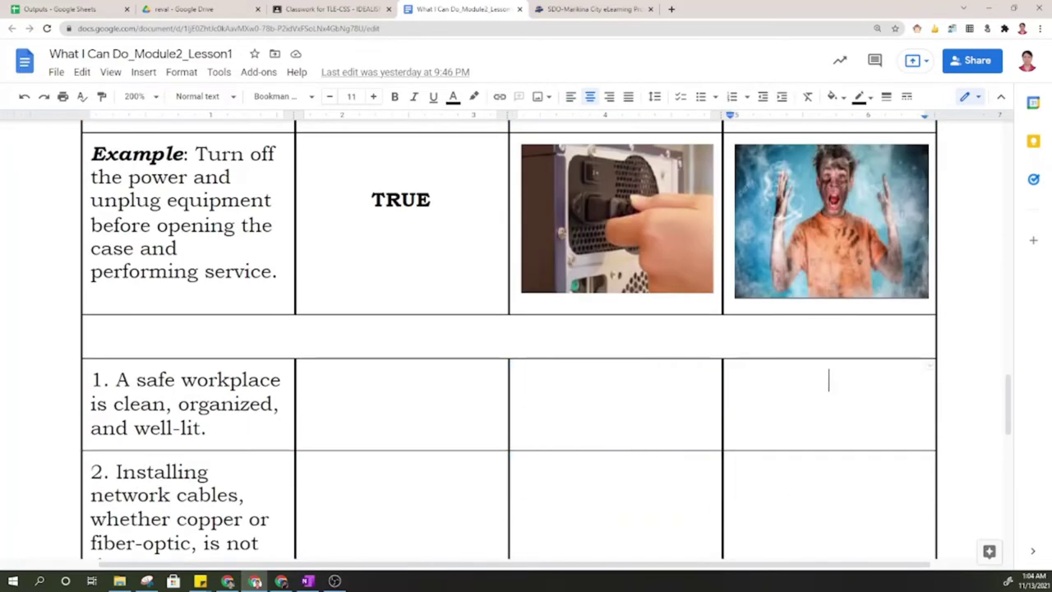
pyautogui.moveTo(828, 379); pyautogui.dragTo(828, 123)
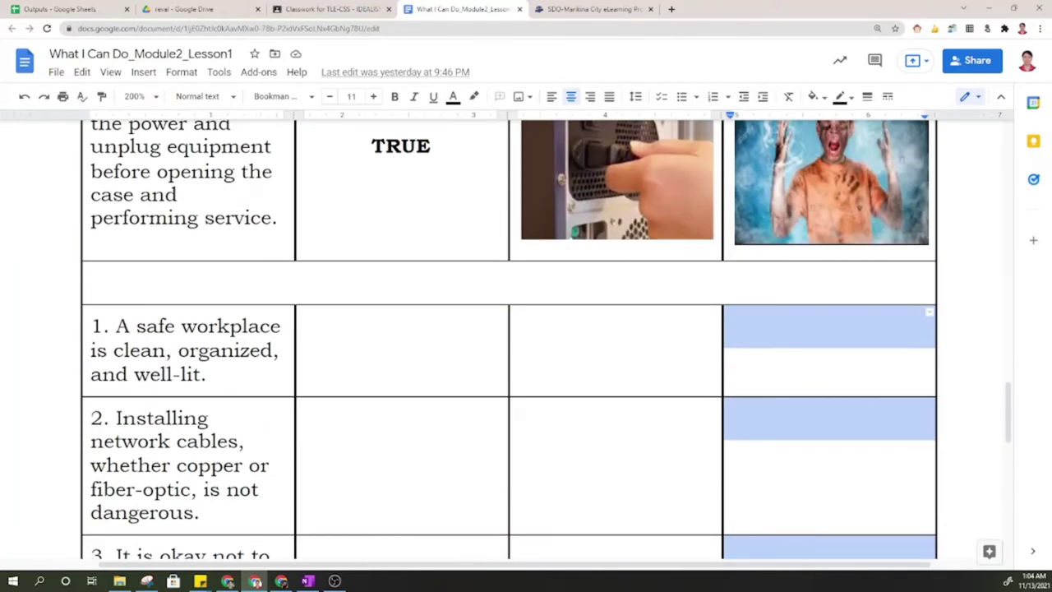
pyautogui.moveTo(137, 327); pyautogui.dragTo(187, 375)
pyautogui.click(146, 418)
pyautogui.moveTo(146, 418); pyautogui.dragTo(203, 489)
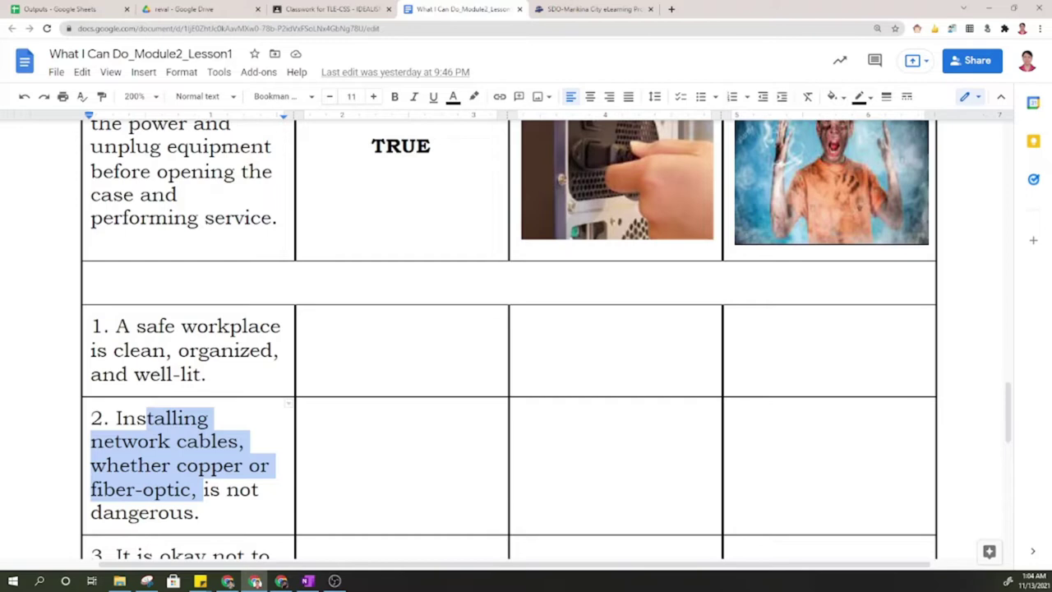
# Answer statement 1 as 'False', then start a search from a new Google tab.
pyautogui.click(401, 327)
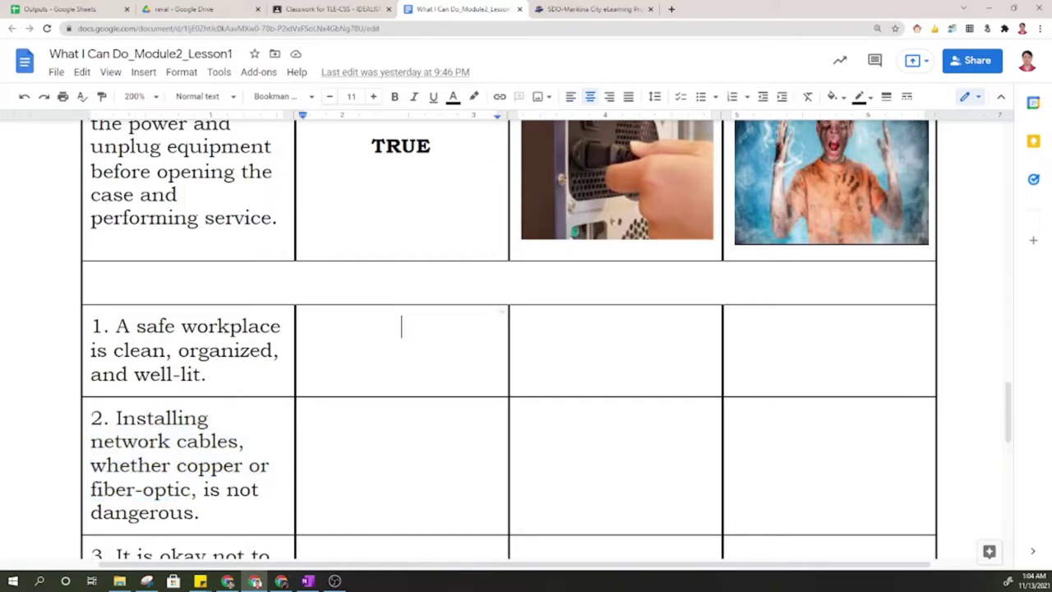
pyautogui.write('False')
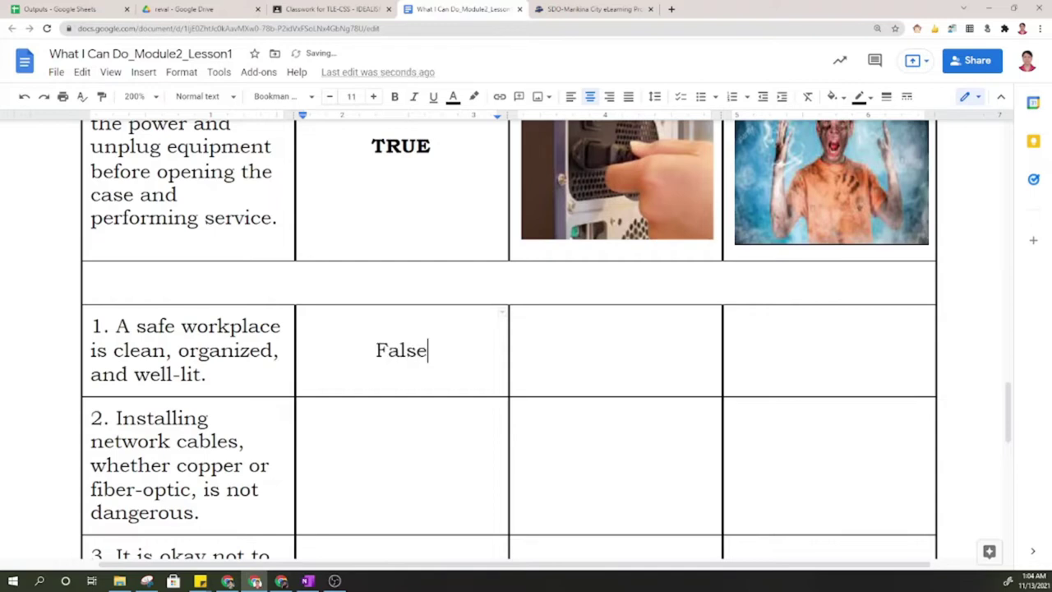
pyautogui.click(615, 326)
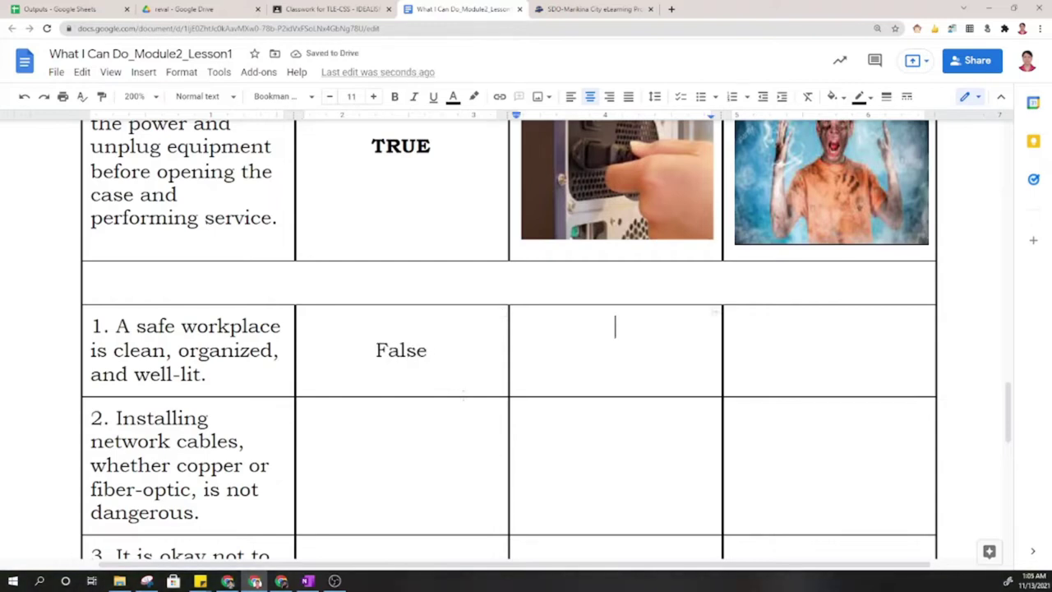
pyautogui.click(672, 9)
pyautogui.click(493, 229)
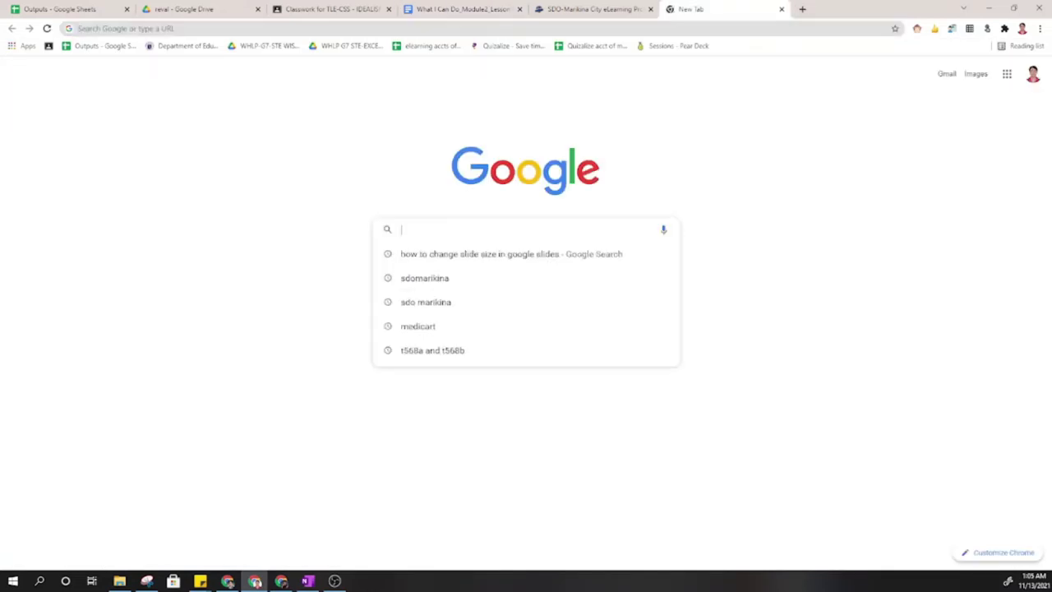
# Search Google Images for 'well lit space' and copy the well-lit room photo.
pyautogui.write('well l')
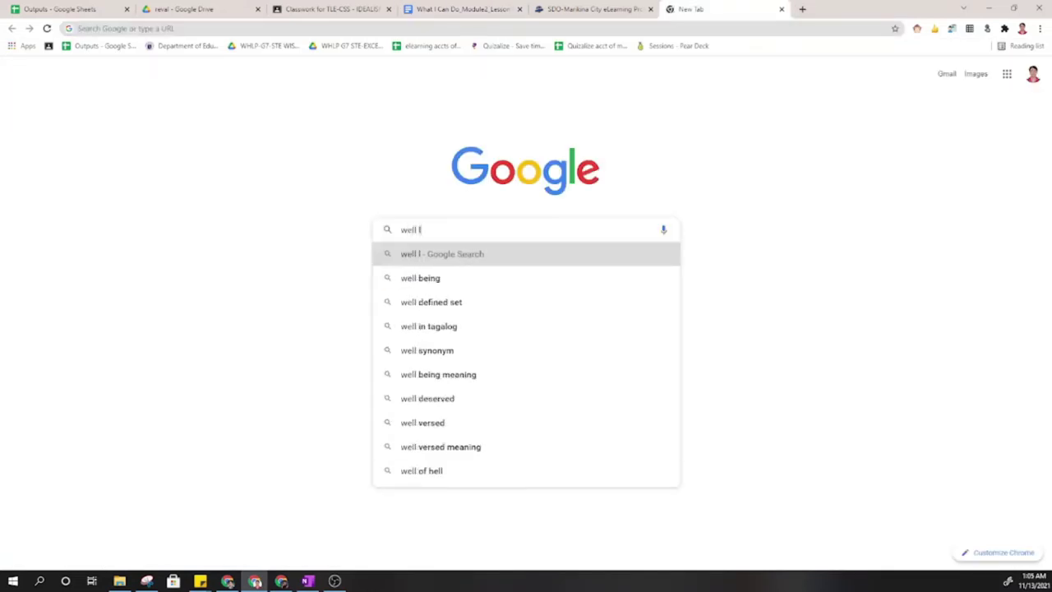
pyautogui.write('it space')
pyautogui.press('Return')
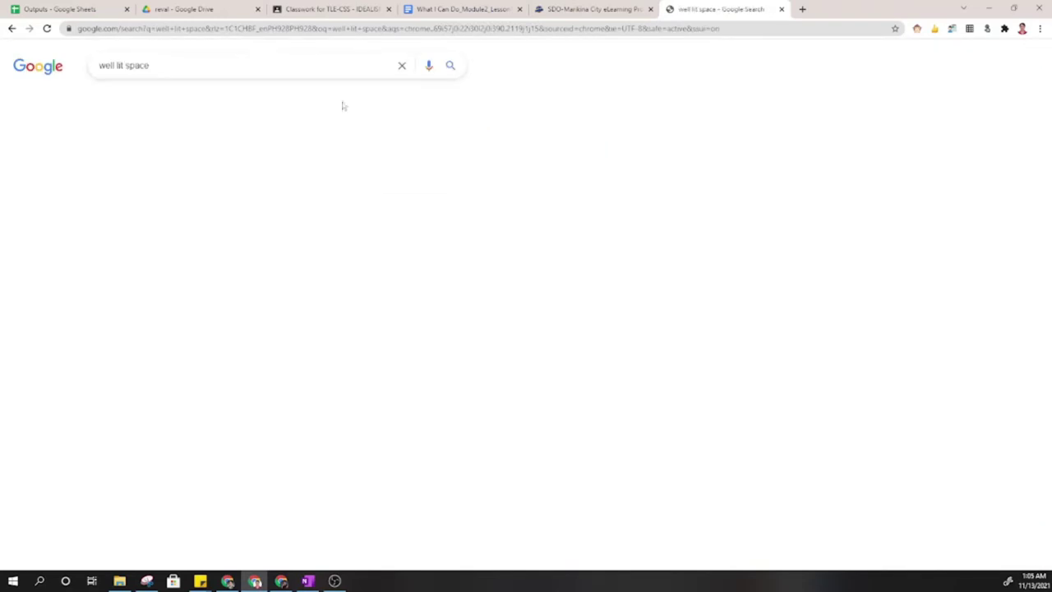
pyautogui.click(156, 98)
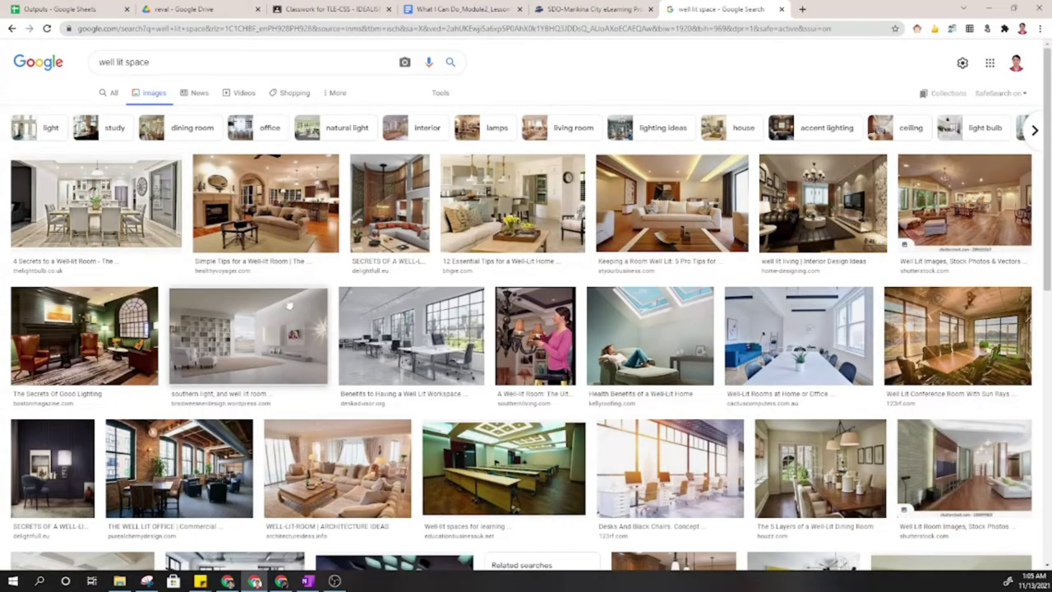
pyautogui.click(796, 349)
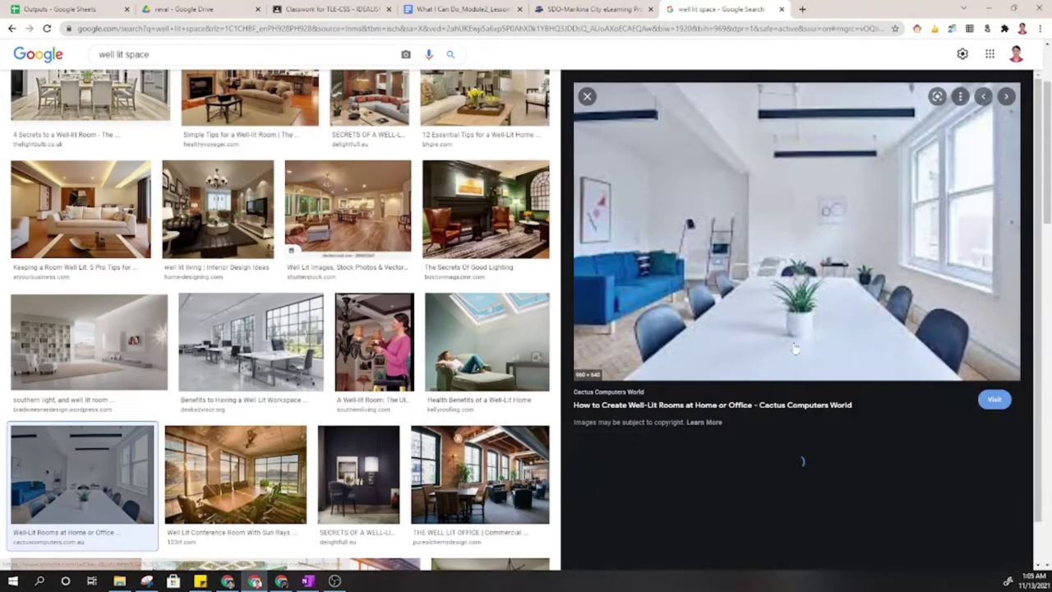
pyautogui.rightClick(786, 257)
pyautogui.click(826, 394)
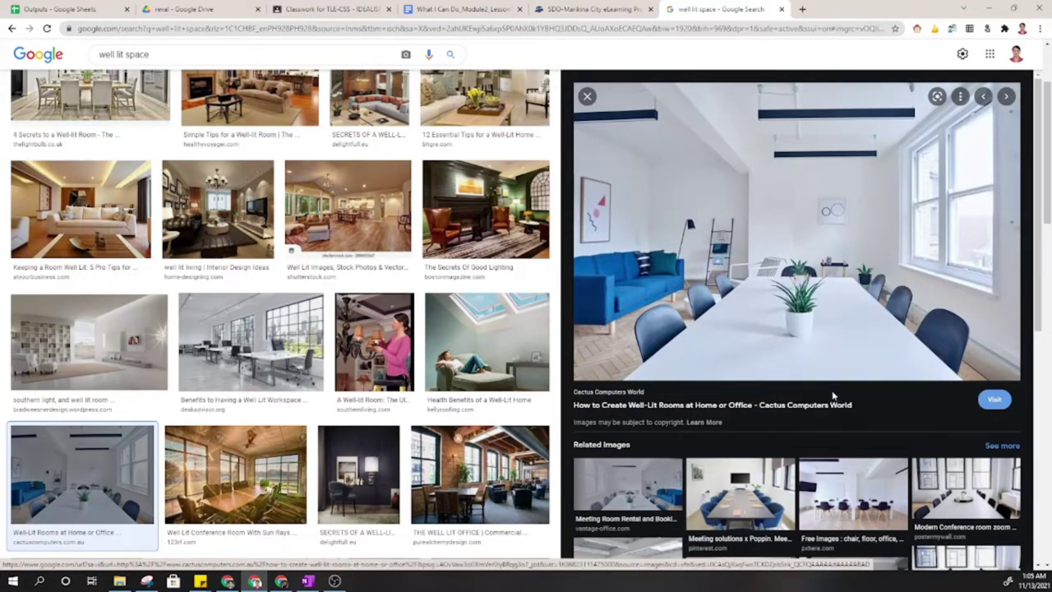
pyautogui.click(465, 6)
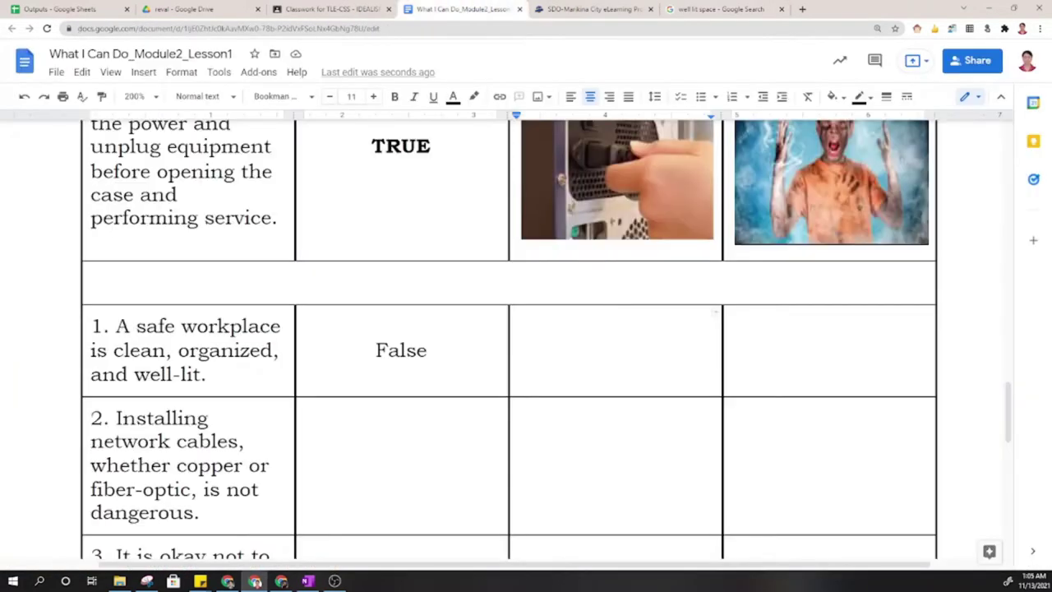
# Paste the well-lit room photo into statement 1's Evidence cell beside 'False'.
pyautogui.click(612, 331)
pyautogui.hotkey('ctrl', 'v')
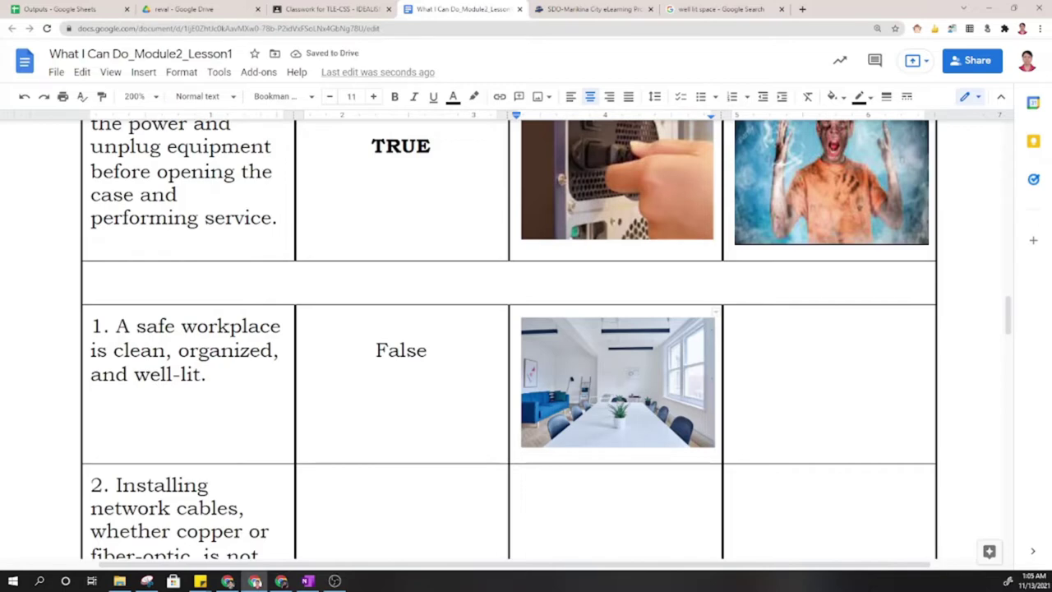
pyautogui.click(828, 326)
pyautogui.click(703, 9)
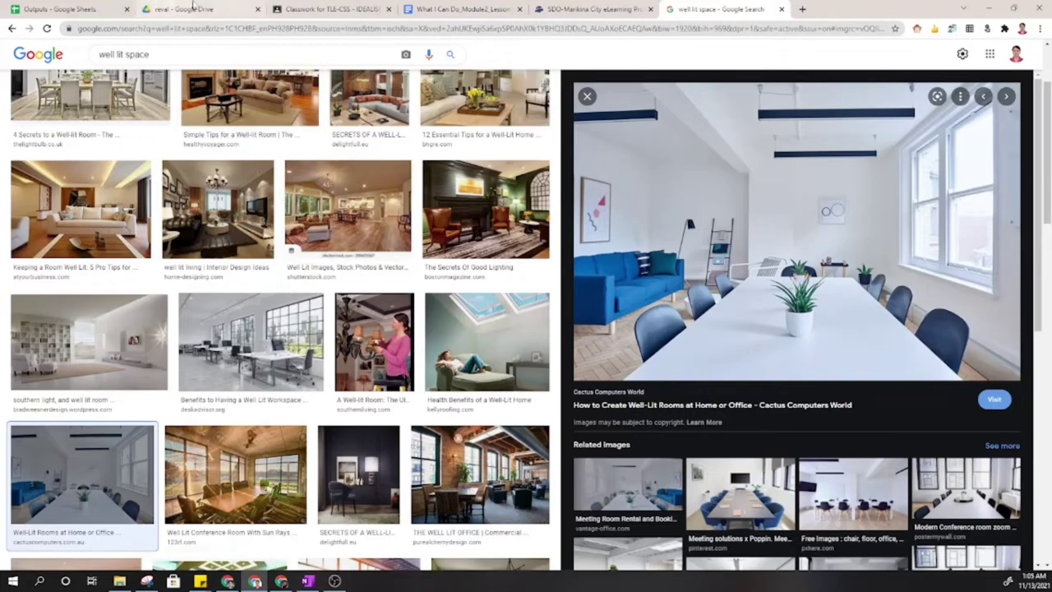
# Replace the Google search terms with 'vision problem' and run the image search.
pyautogui.click(465, 9)
pyautogui.click(704, 10)
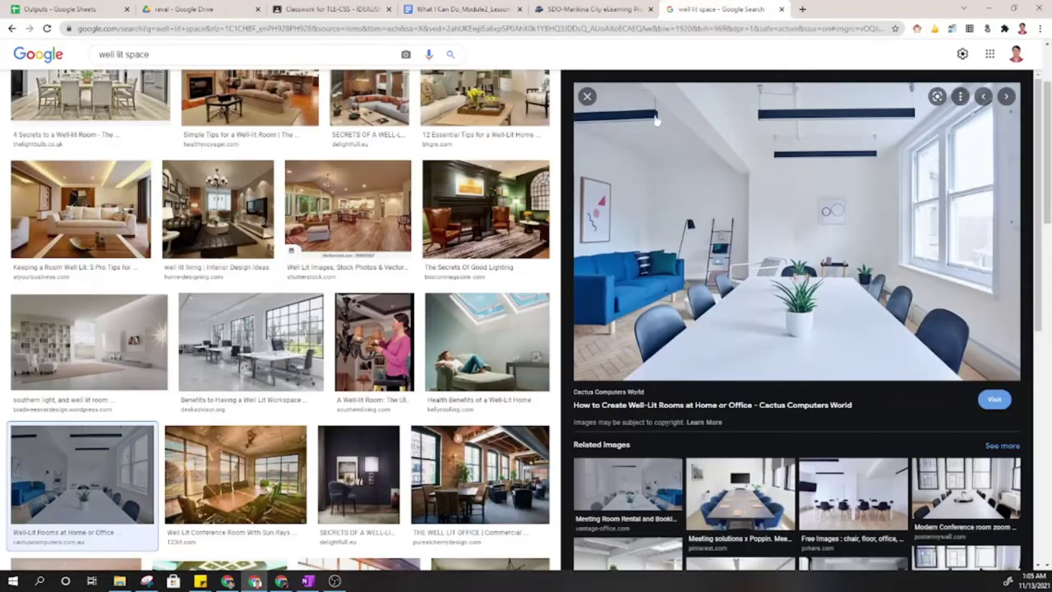
pyautogui.scroll(2, 279, 329)
pyautogui.tripleClick(123, 62)
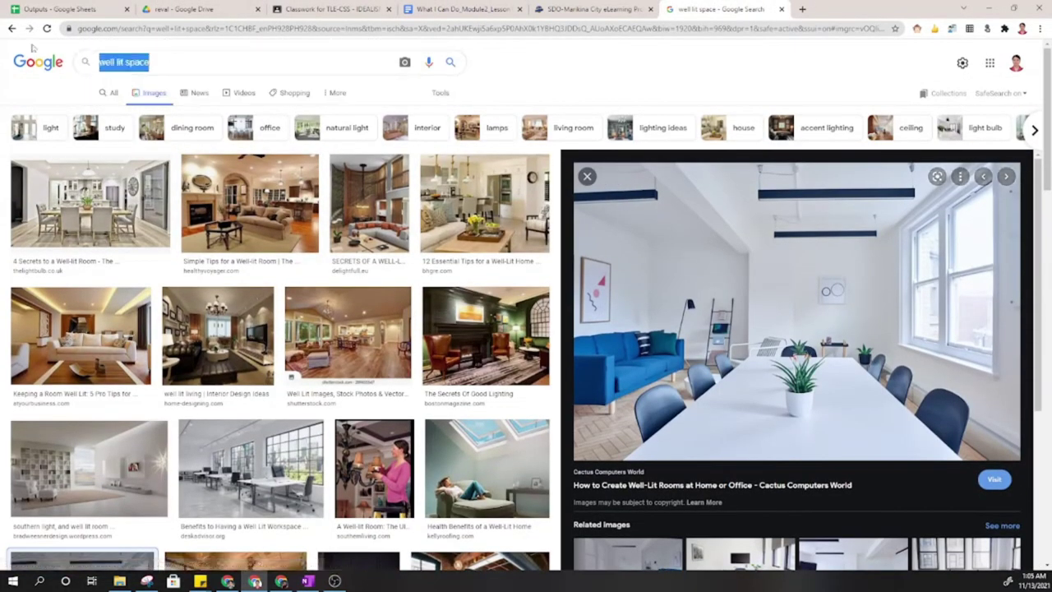
pyautogui.write('visi')
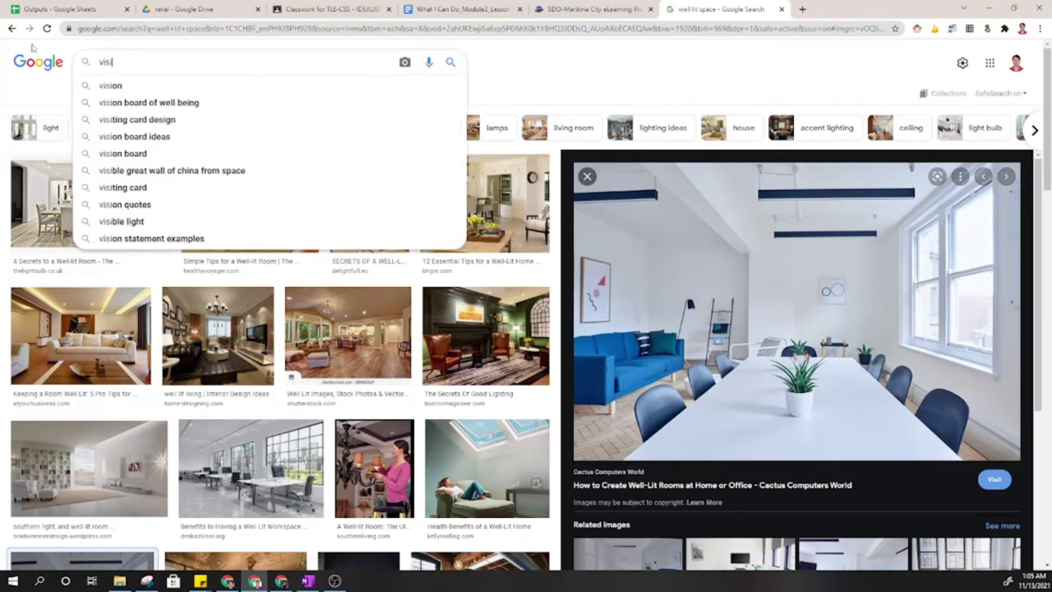
pyautogui.write('on [rpble')
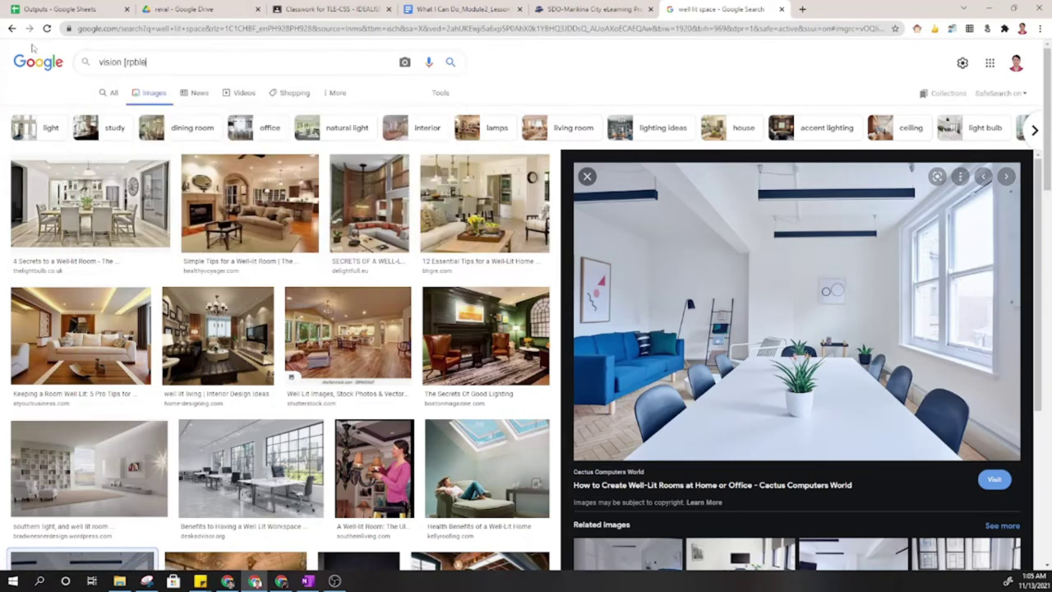
pyautogui.press('BackSpace')
pyautogui.press('BackSpace')
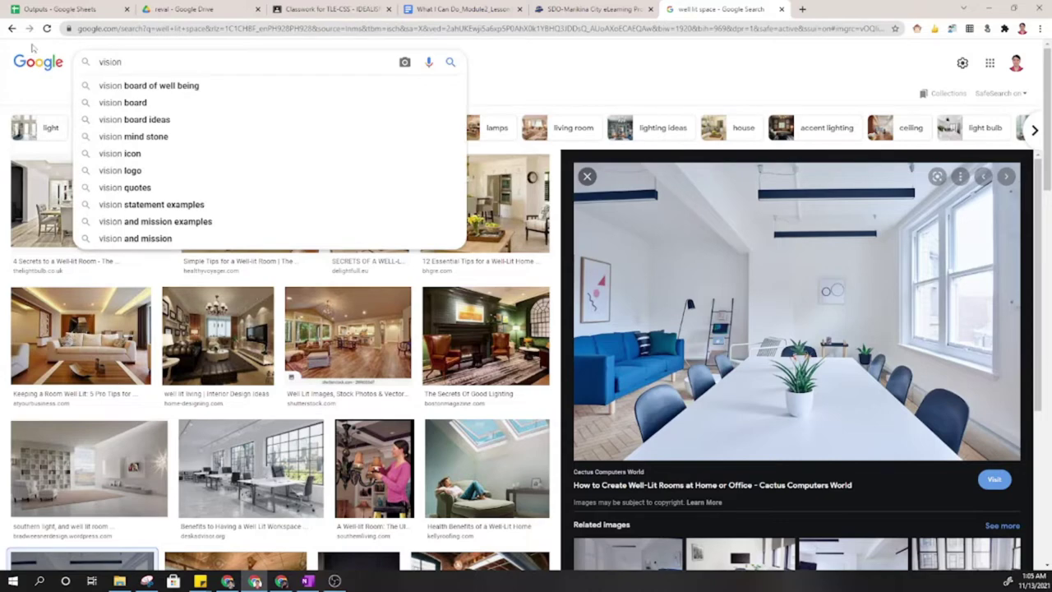
pyautogui.write('problem')
pyautogui.press('Return')
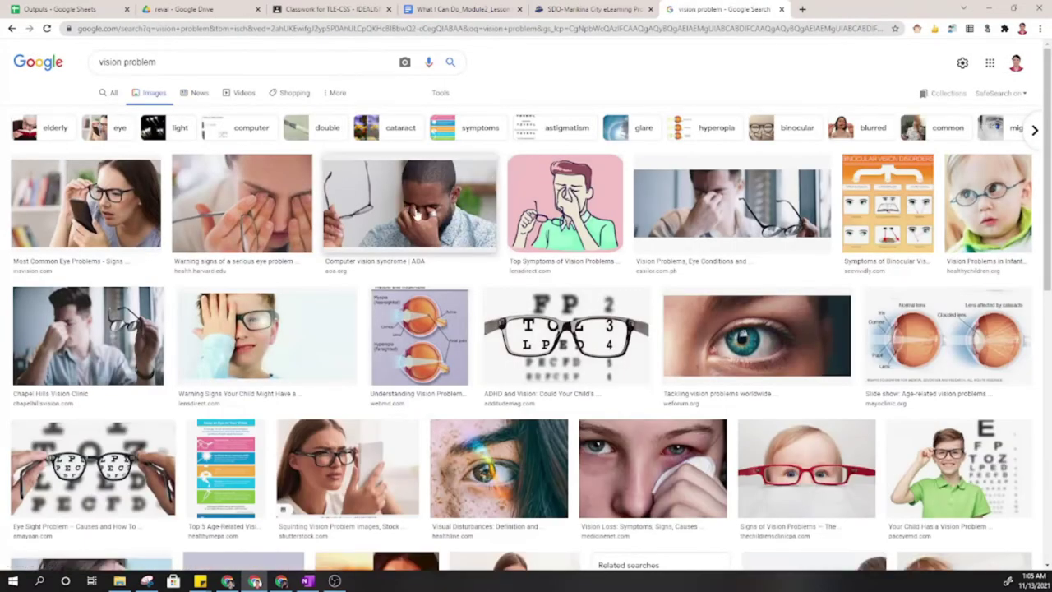
# Copy the photo of the man rubbing his eyes and return to the lesson document.
pyautogui.click(417, 215)
pyautogui.rightClick(774, 210)
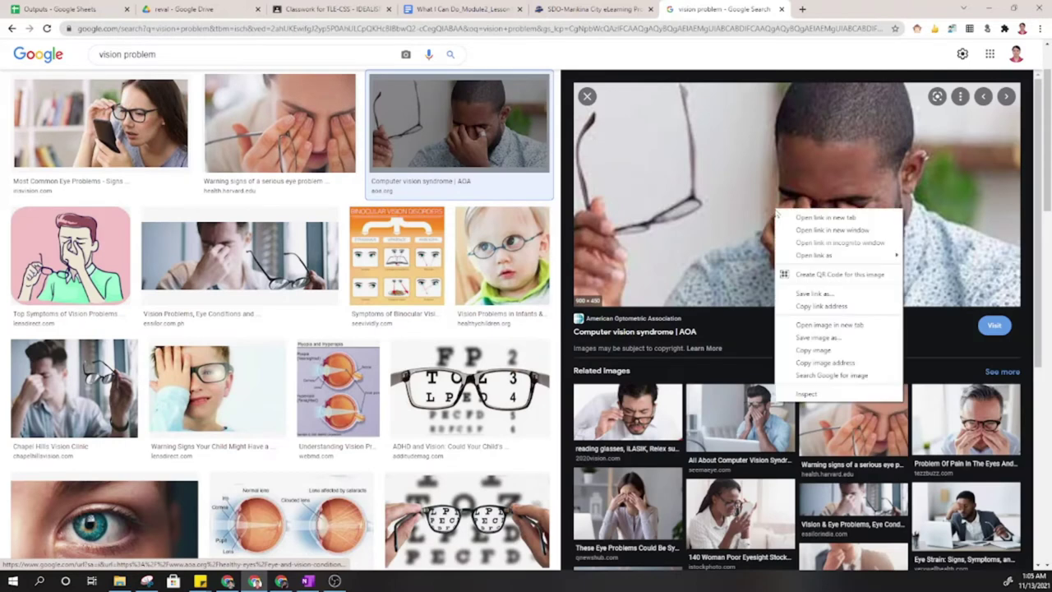
pyautogui.click(813, 350)
pyautogui.click(463, 9)
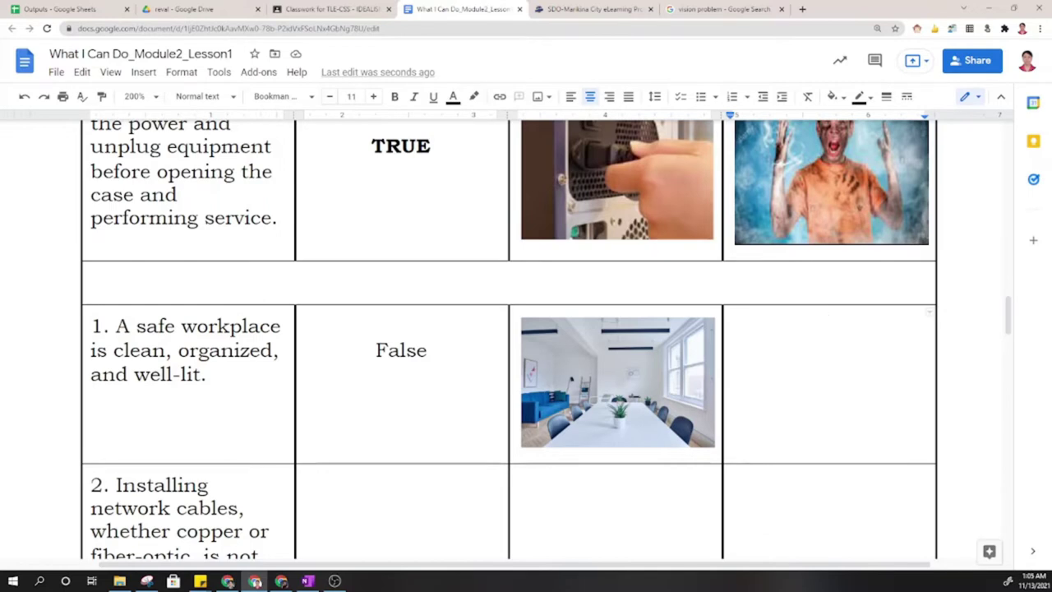
# Paste the eye-strain photo into item 1, then delete item 1's answer and both photos.
pyautogui.hotkey('ctrl', 'v')
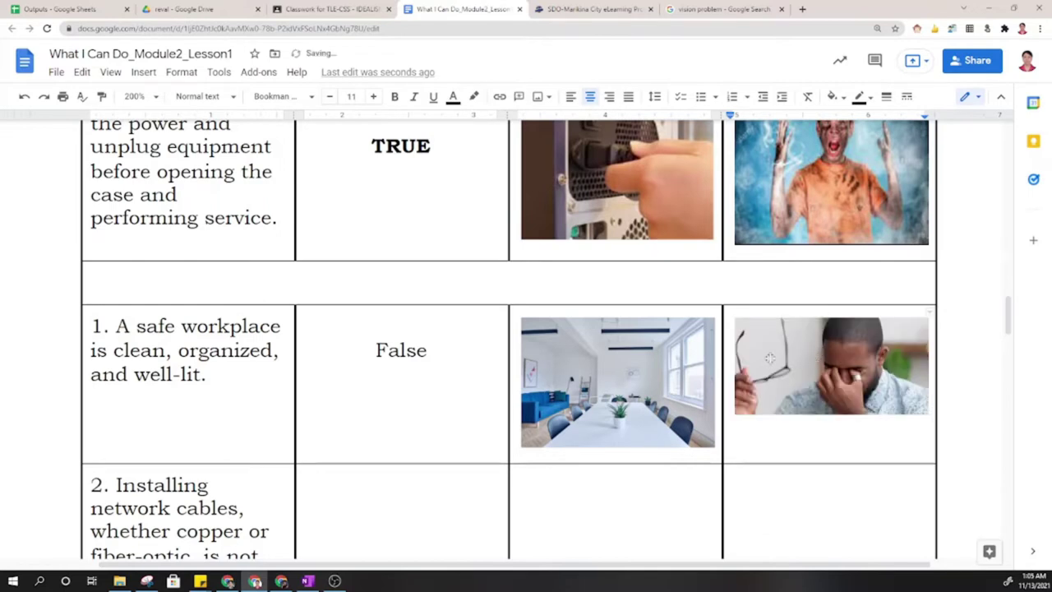
pyautogui.moveTo(386, 349); pyautogui.dragTo(830, 378)
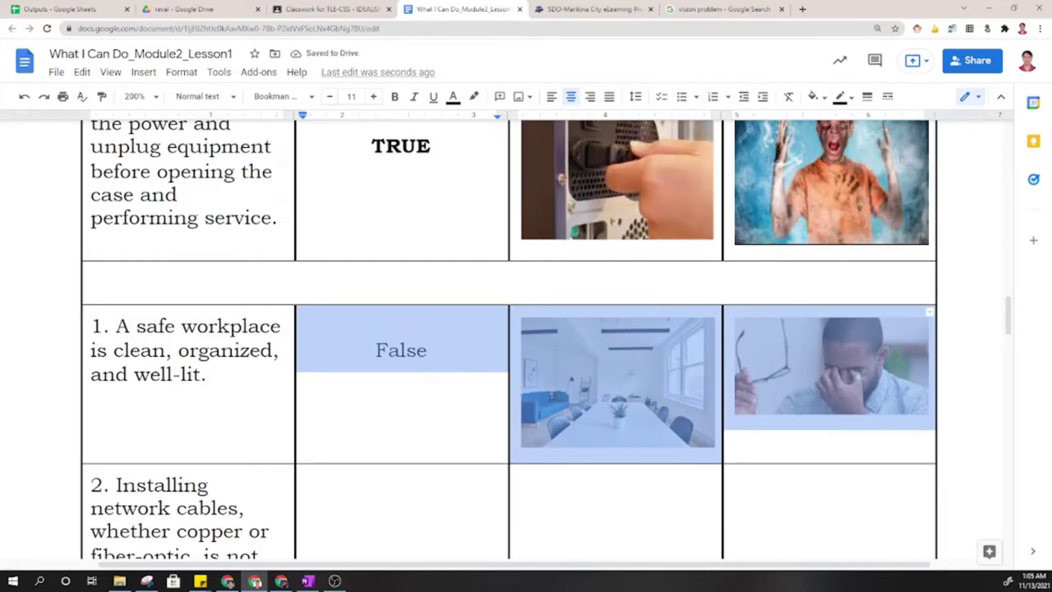
pyautogui.press('Delete')
pyautogui.click(615, 326)
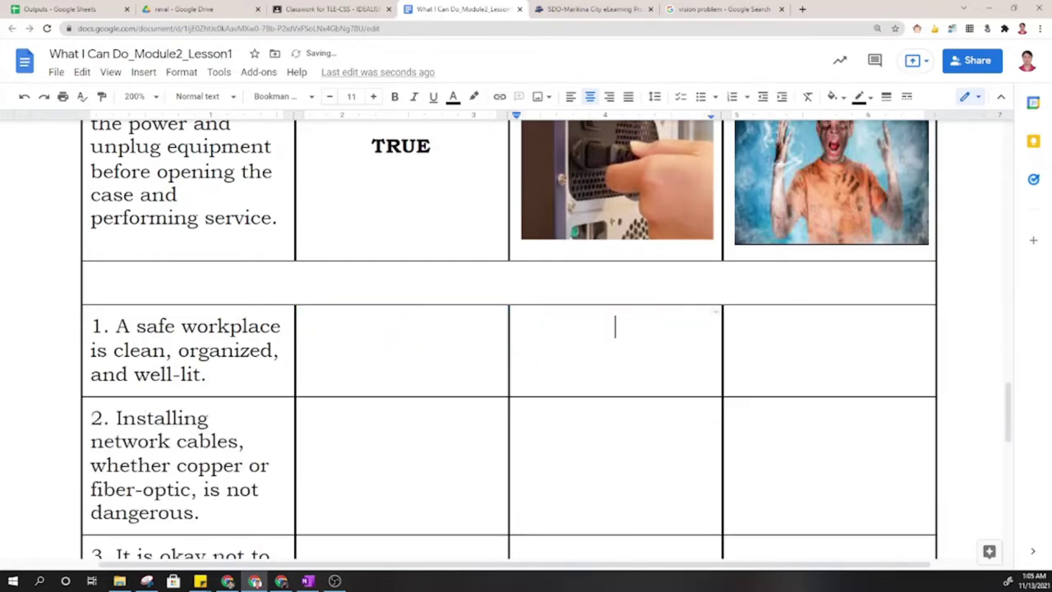
pyautogui.scroll(-5, 509, 337)
pyautogui.click(614, 371)
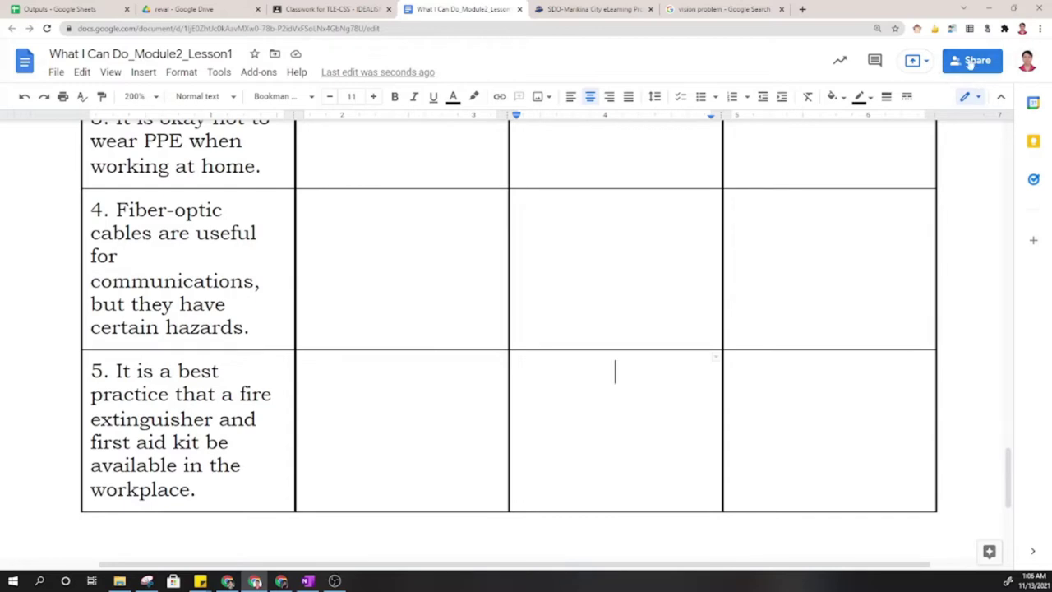
# Close the lesson document and expand What's More_Mod2_Lesson1 on the Classroom classwork page.
pyautogui.click(518, 9)
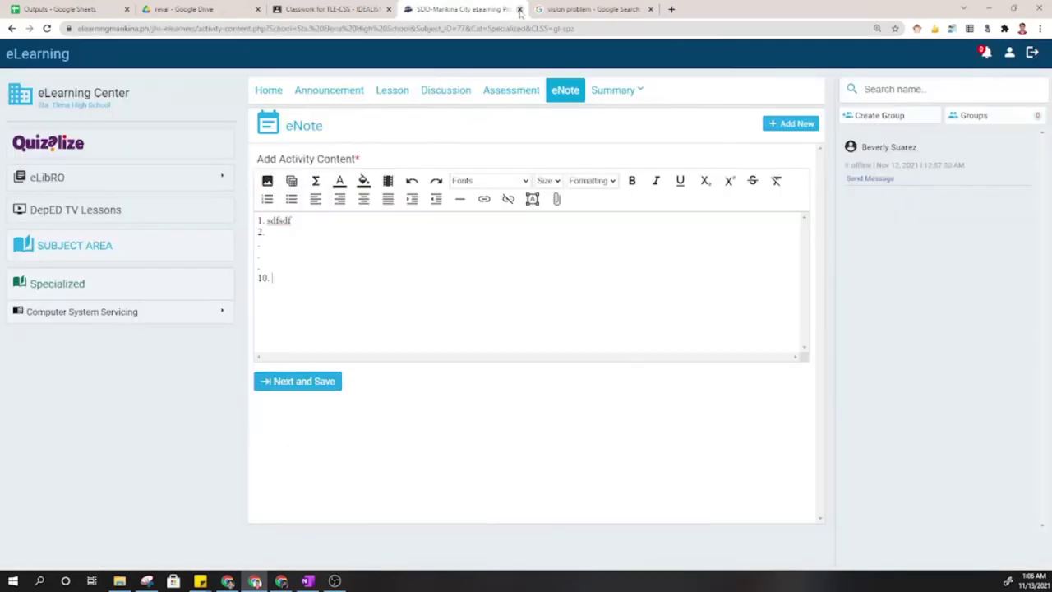
pyautogui.click(328, 9)
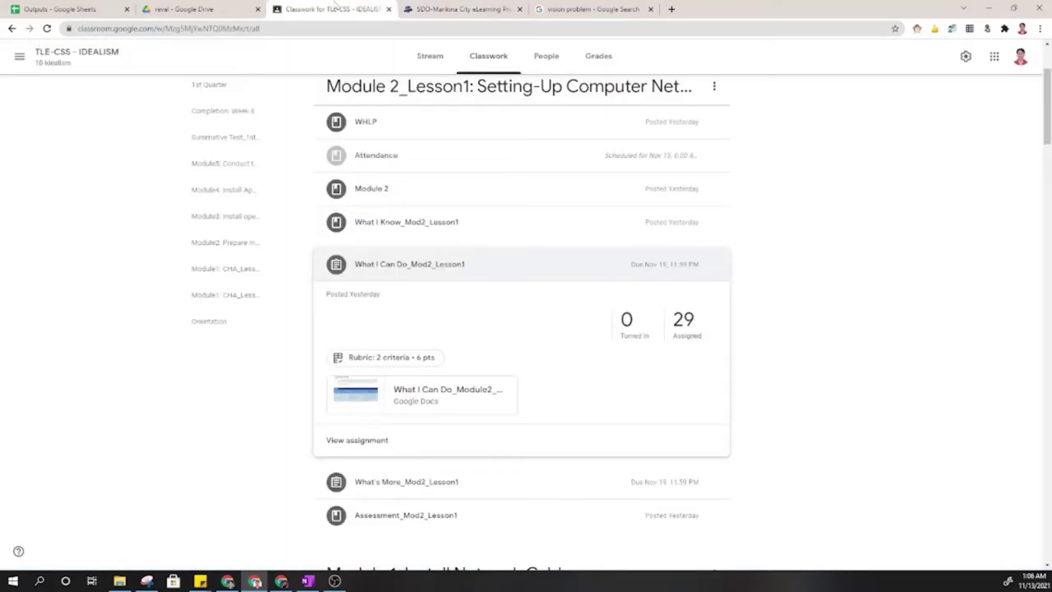
pyautogui.click(527, 267)
pyautogui.click(475, 296)
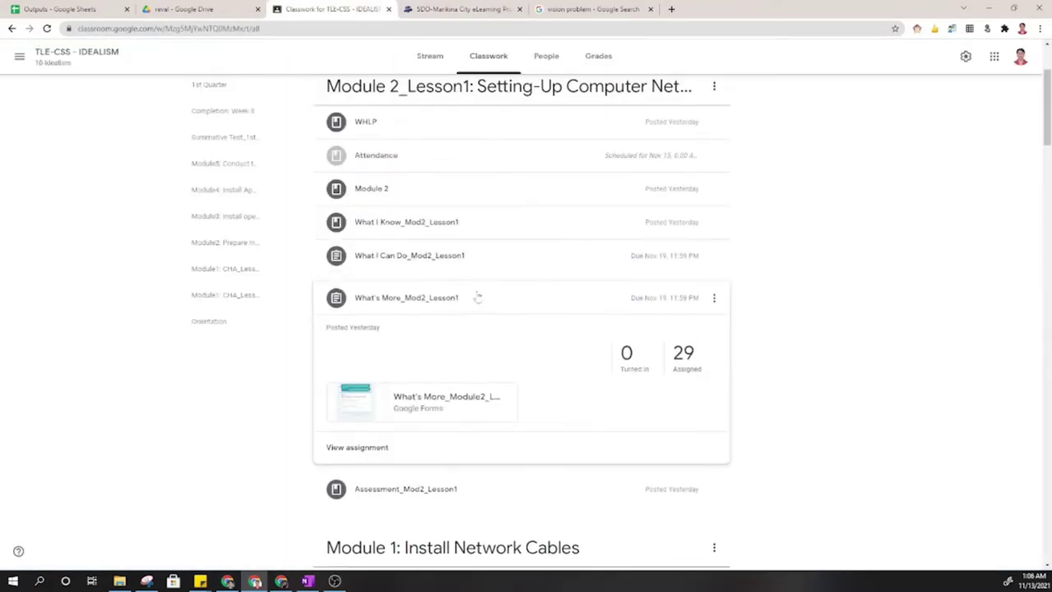
# Open the What's More quiz form, enter the student's full name, and go to the next page.
pyautogui.click(463, 404)
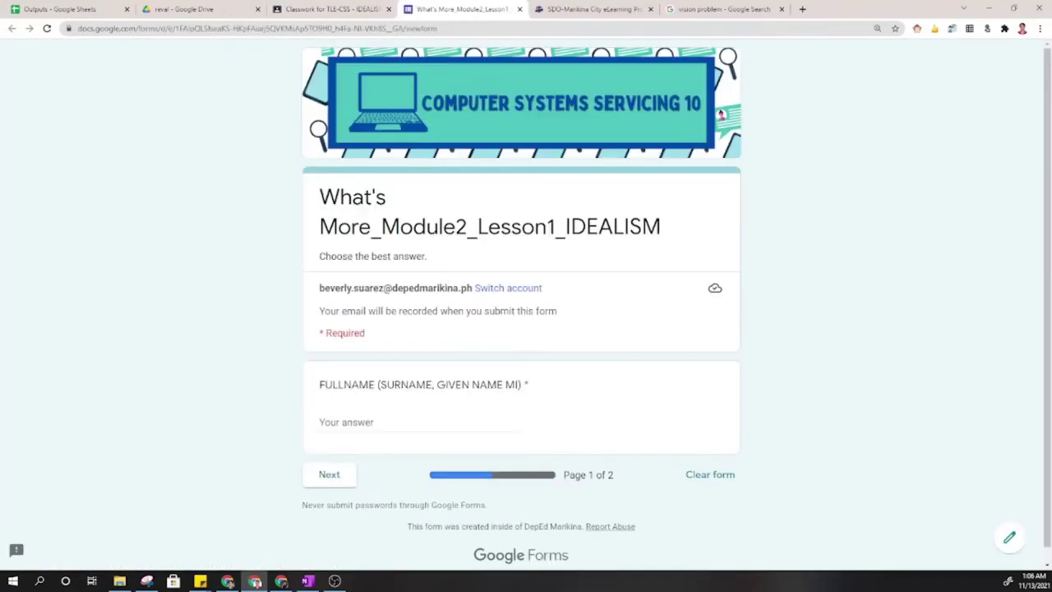
pyautogui.click(463, 419)
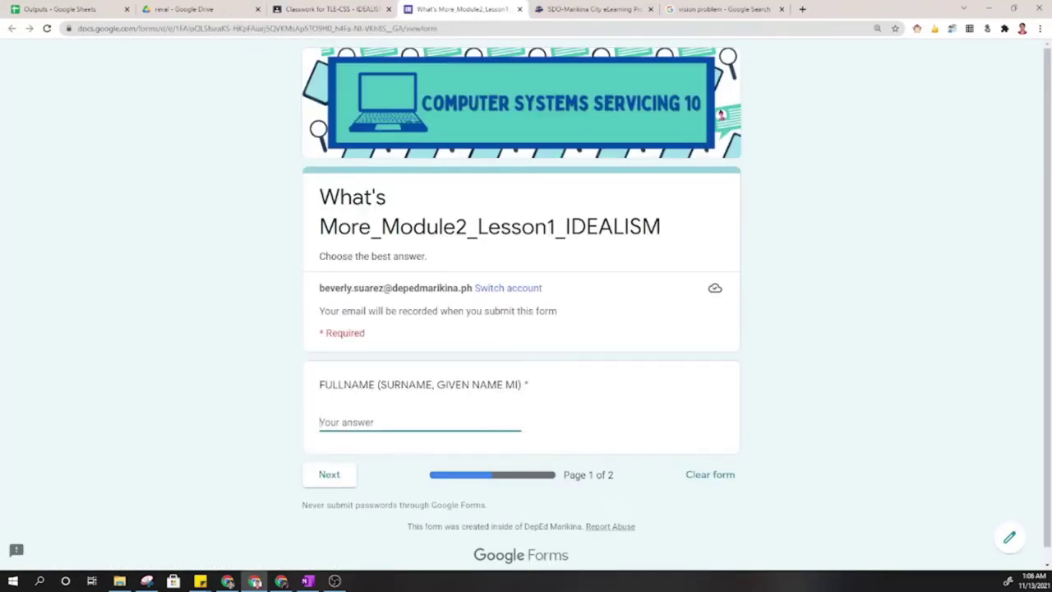
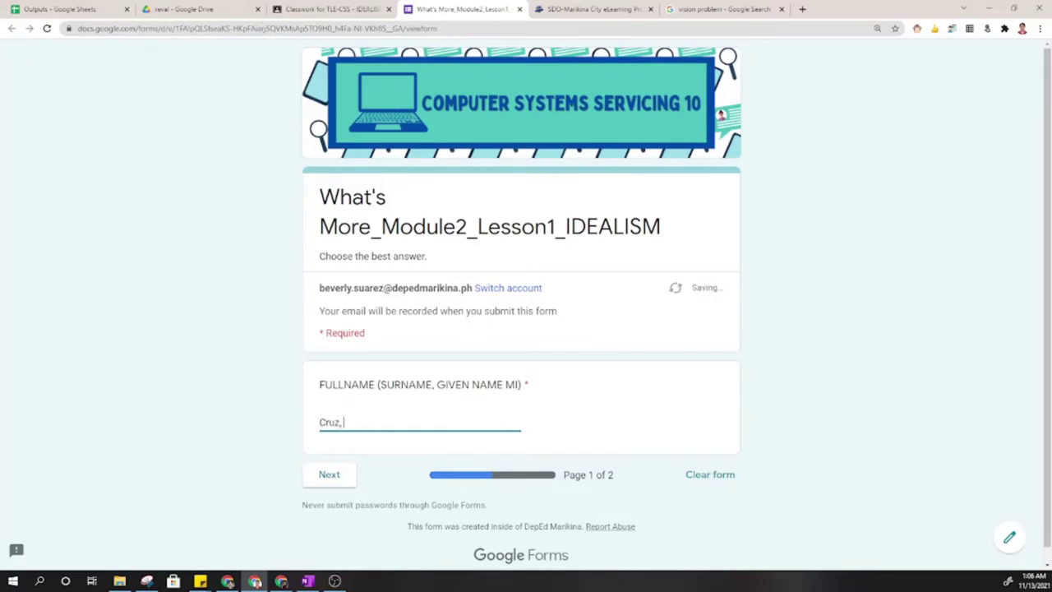
pyautogui.click(333, 476)
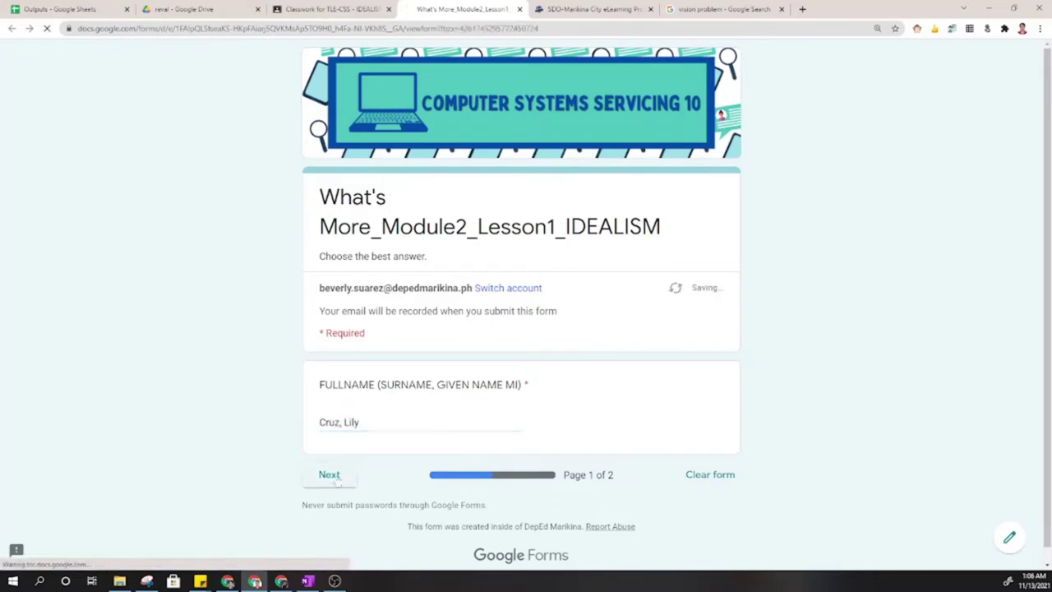
pyautogui.scroll(-4, 583, 312)
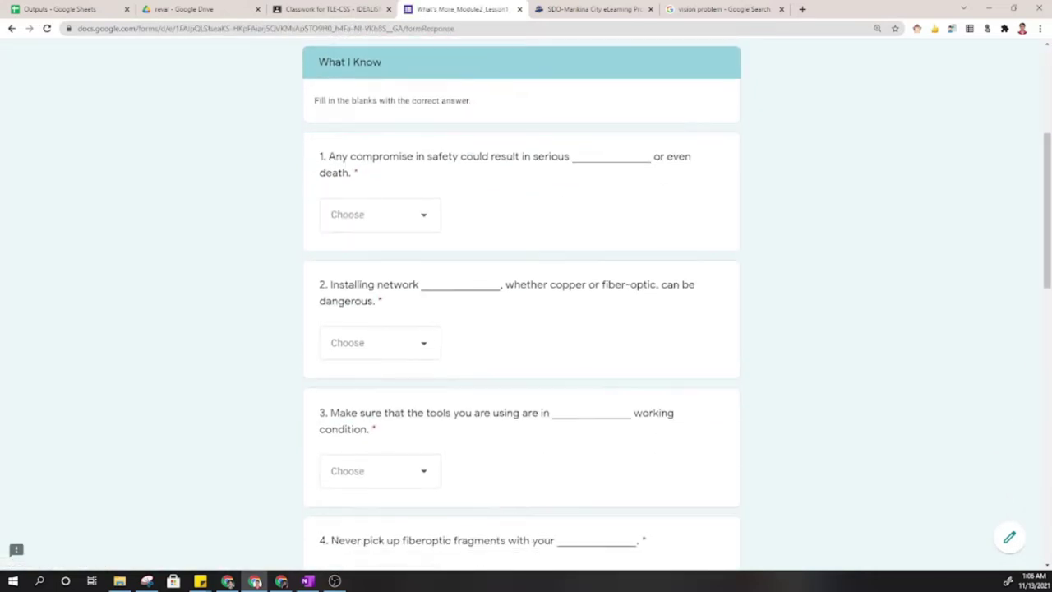
# Answer questions 1–3 with clear, clothing and injury.
pyautogui.click(422, 216)
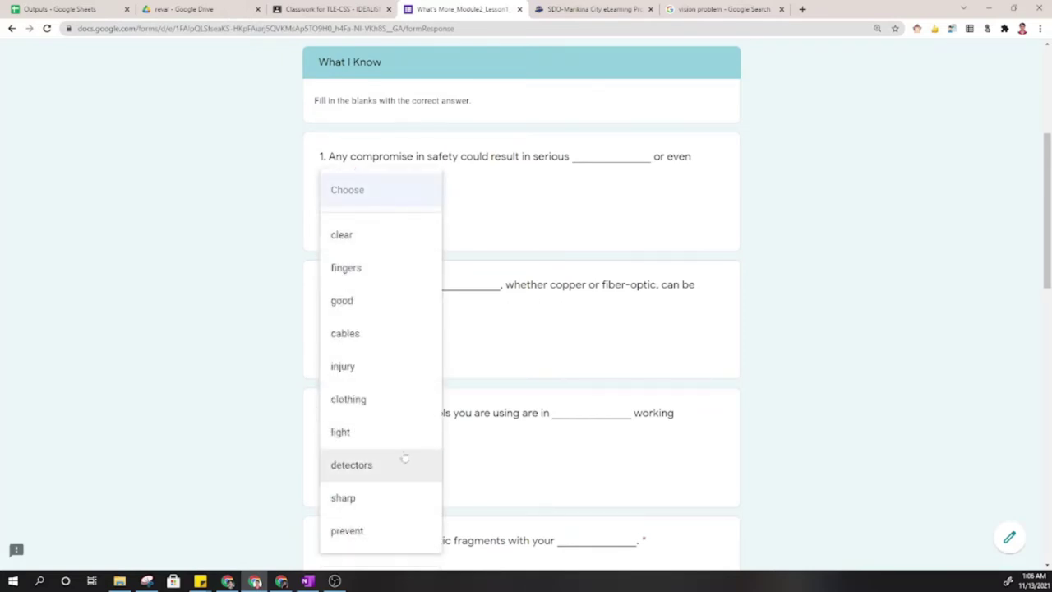
pyautogui.click(457, 221)
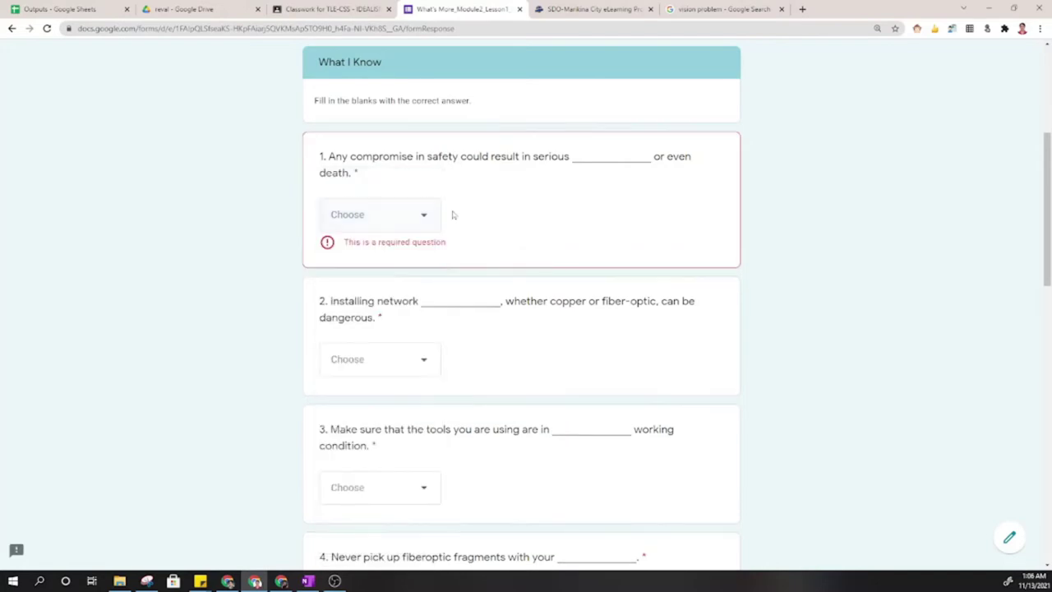
pyautogui.click(423, 213)
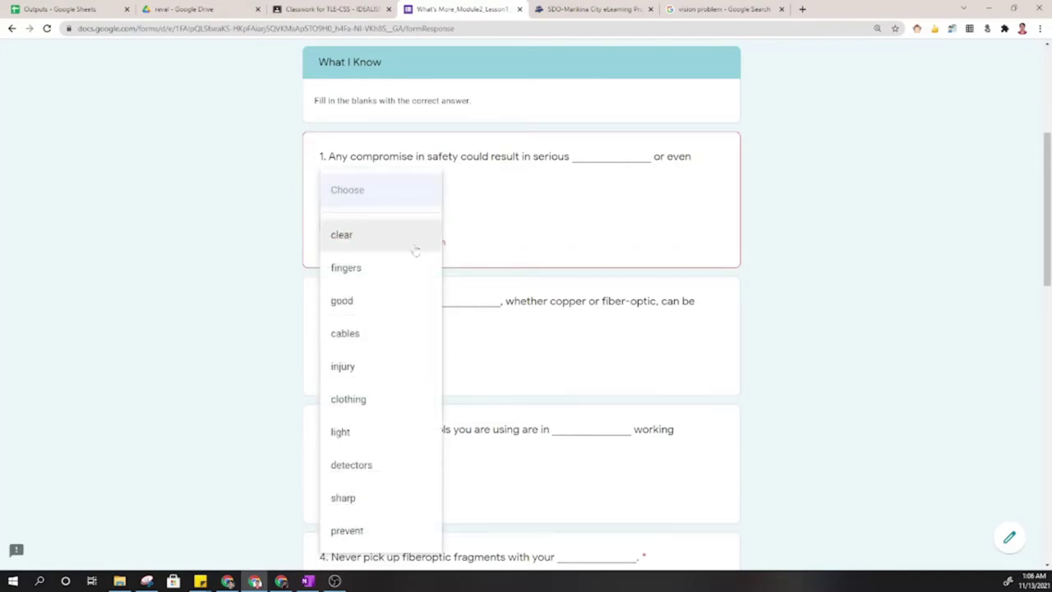
pyautogui.click(415, 240)
pyautogui.click(406, 357)
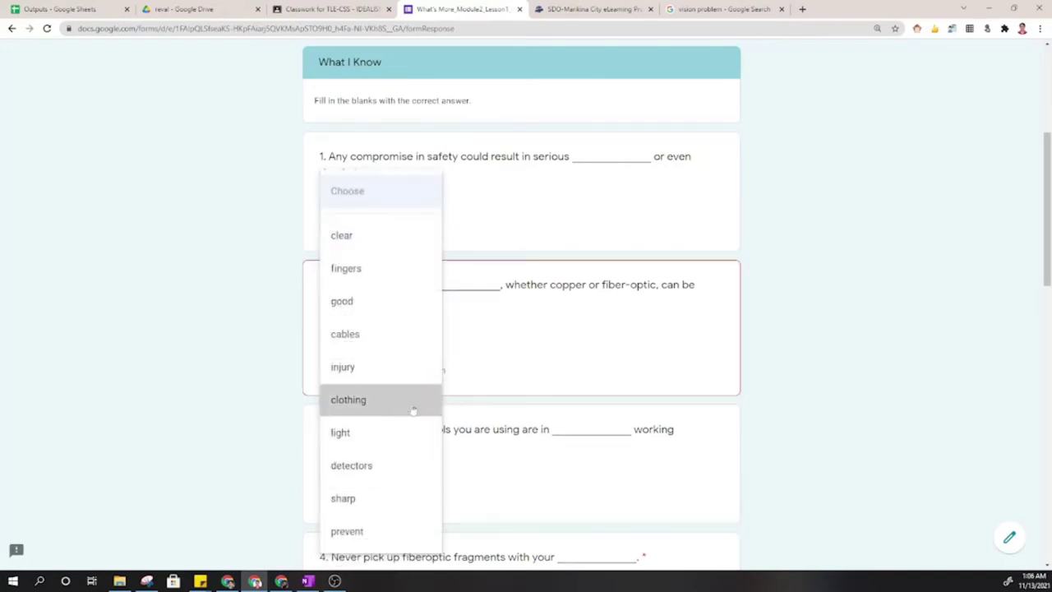
pyautogui.click(413, 410)
pyautogui.scroll(-2, 411, 386)
pyautogui.click(410, 339)
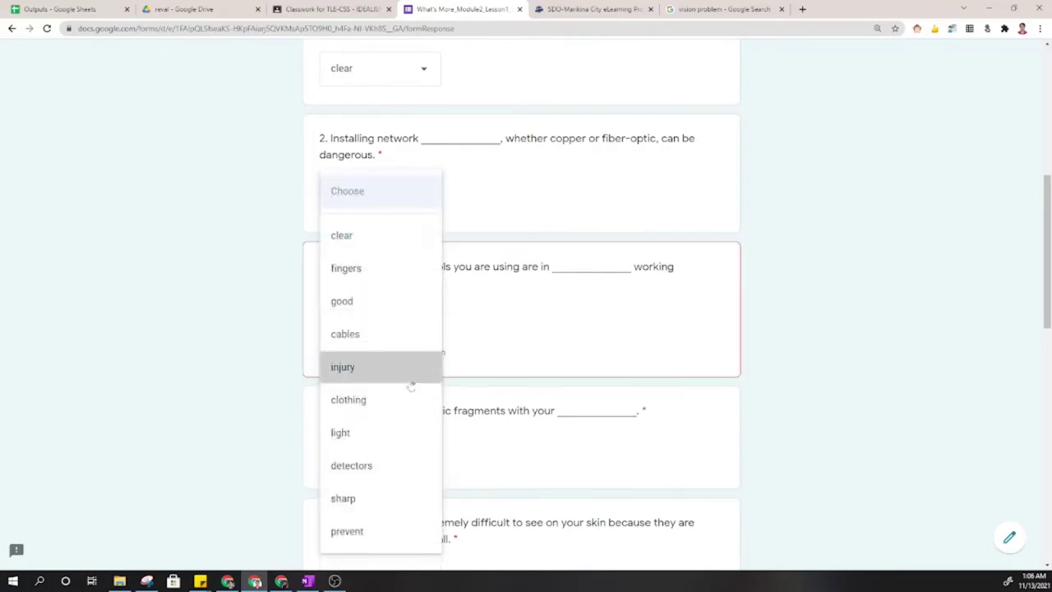
pyautogui.click(408, 370)
pyautogui.scroll(-2, 415, 345)
# Answer questions 4–7 with light, sharp, light and sharp.
pyautogui.click(423, 292)
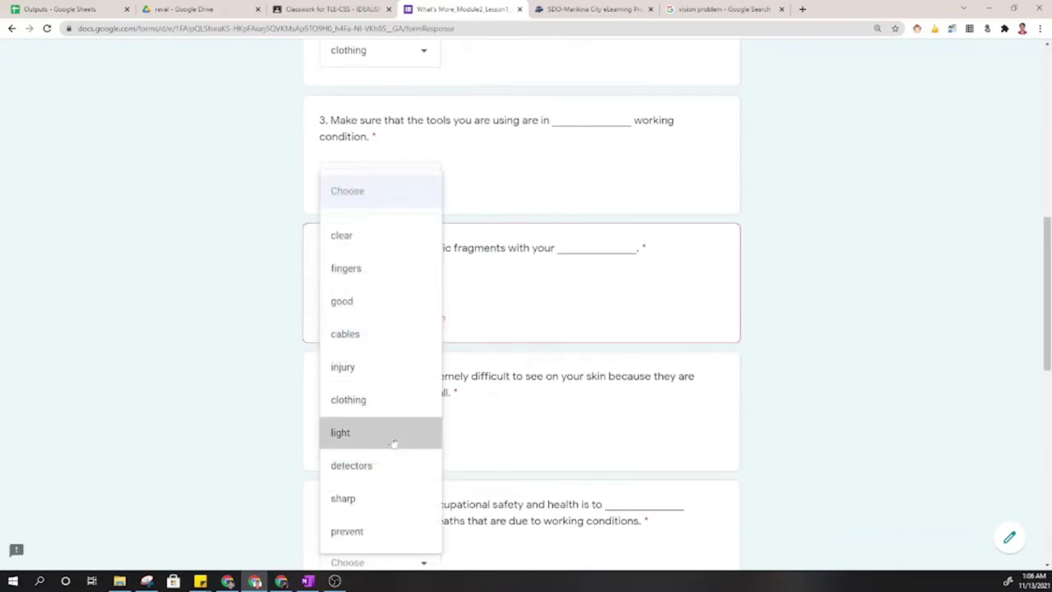
pyautogui.click(396, 441)
pyautogui.scroll(-2, 419, 277)
pyautogui.click(420, 275)
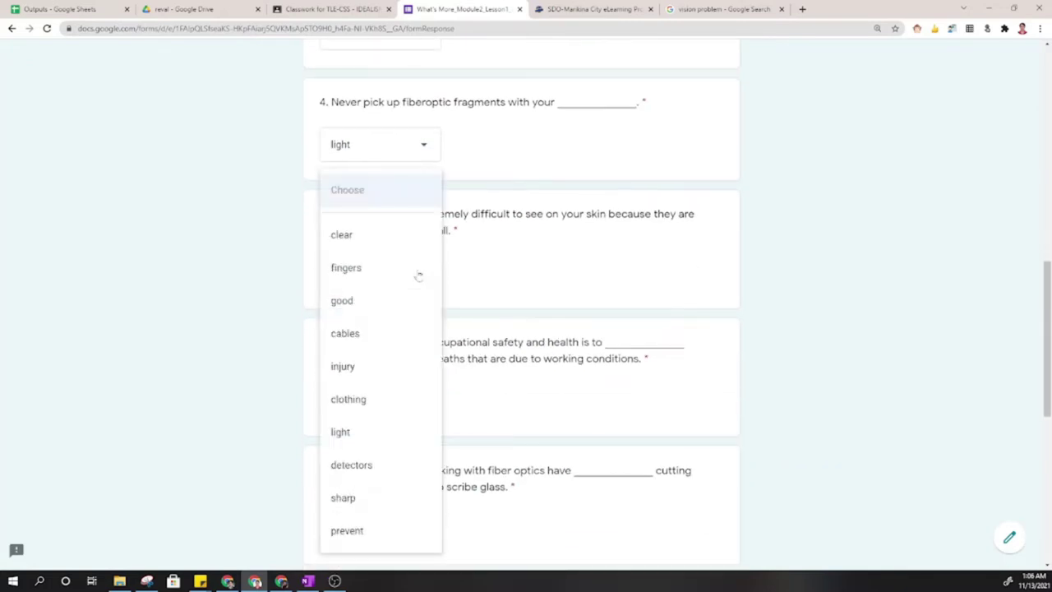
pyautogui.click(411, 501)
pyautogui.scroll(-2, 421, 257)
pyautogui.click(421, 257)
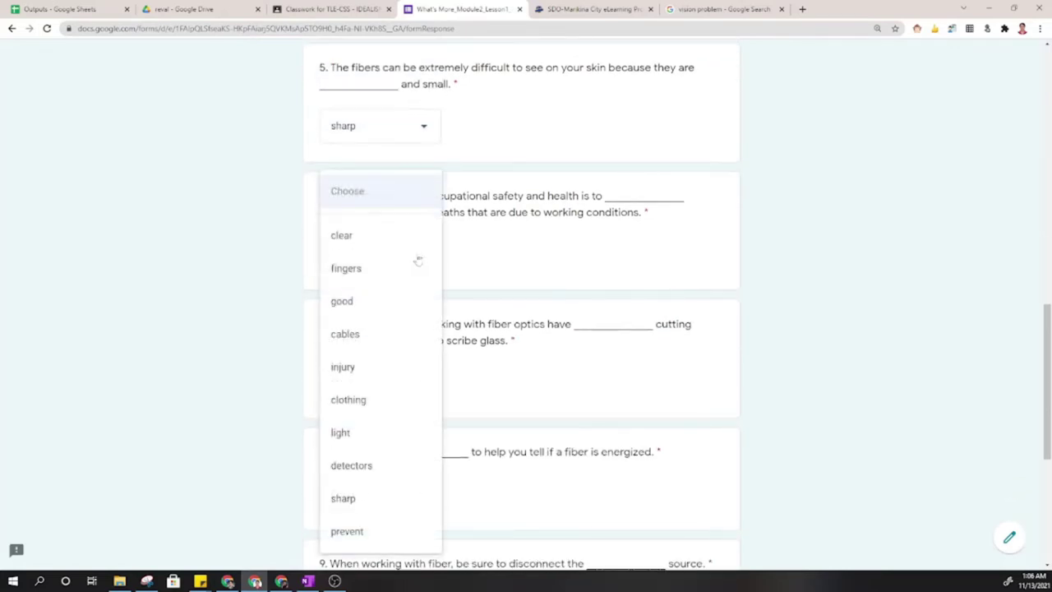
pyautogui.click(380, 431)
pyautogui.click(396, 379)
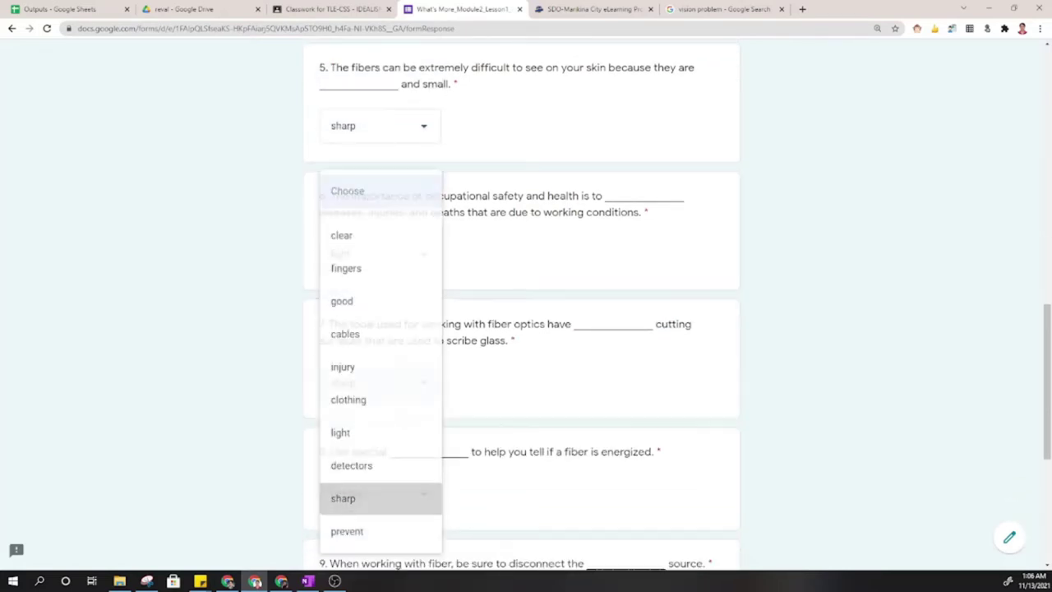
pyautogui.click(366, 498)
# Answer questions 8–10 with sharp, sharp and good.
pyautogui.scroll(-2, 400, 369)
pyautogui.click(393, 366)
pyautogui.click(369, 498)
pyautogui.scroll(-2, 387, 411)
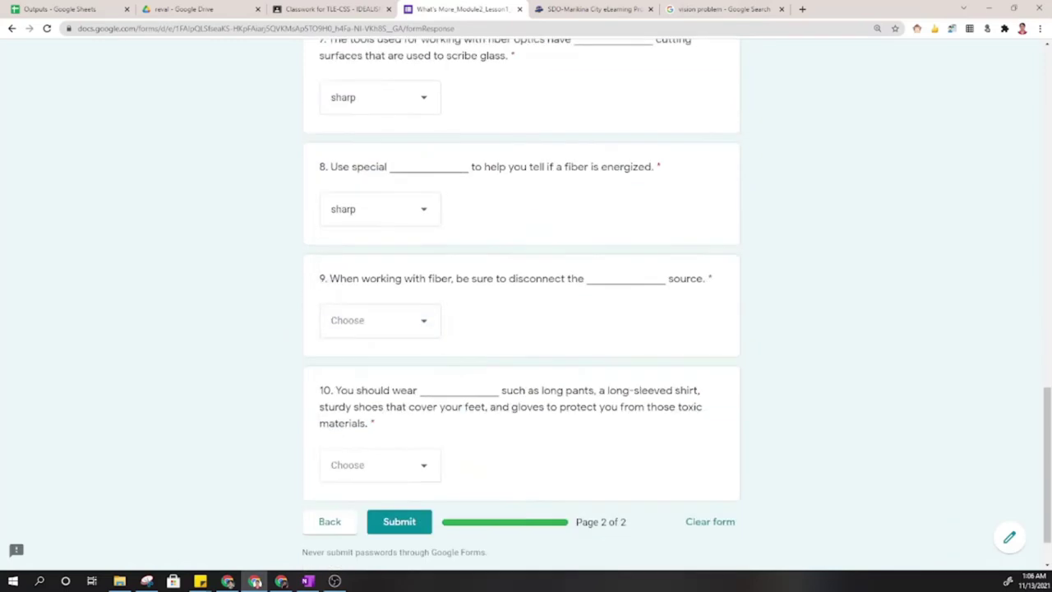
pyautogui.click(404, 322)
pyautogui.click(375, 498)
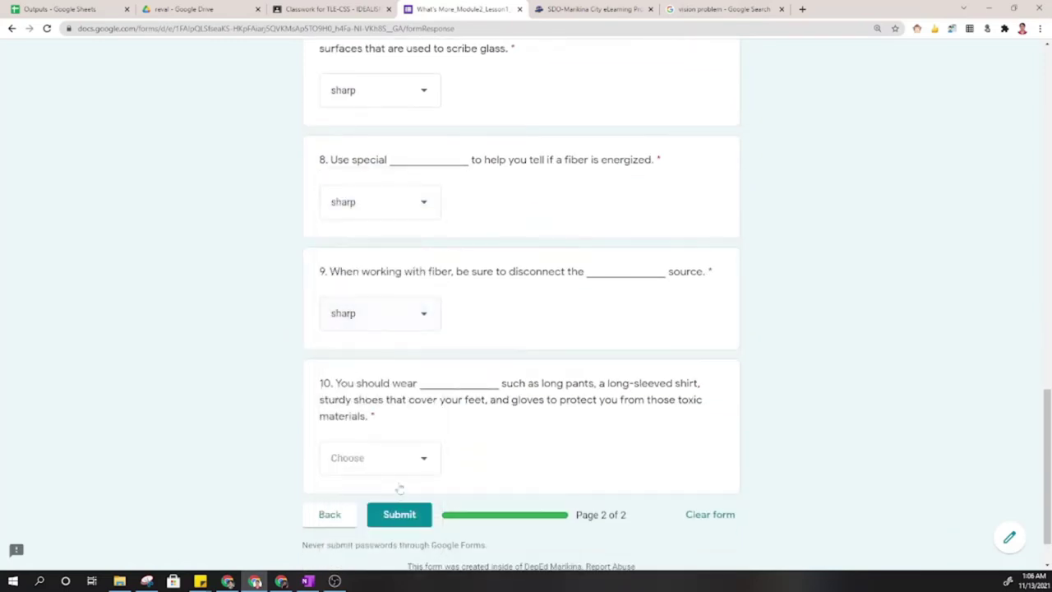
pyautogui.click(400, 463)
pyautogui.click(381, 314)
# Clear all answers from the form, close it, and collapse the What's More_Mod2_Lesson1 entry.
pyautogui.click(711, 514)
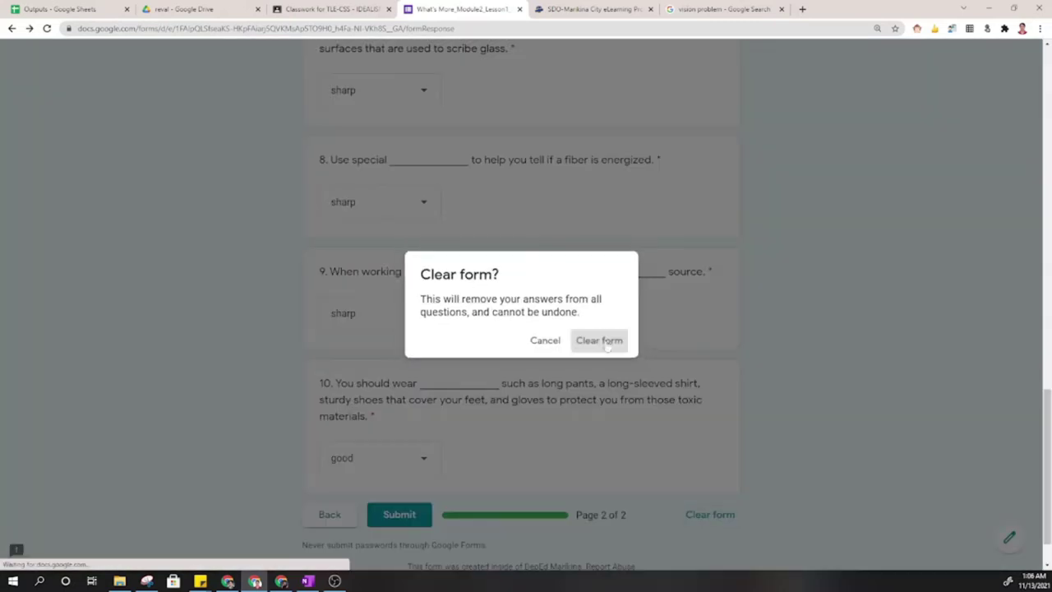
pyautogui.click(608, 342)
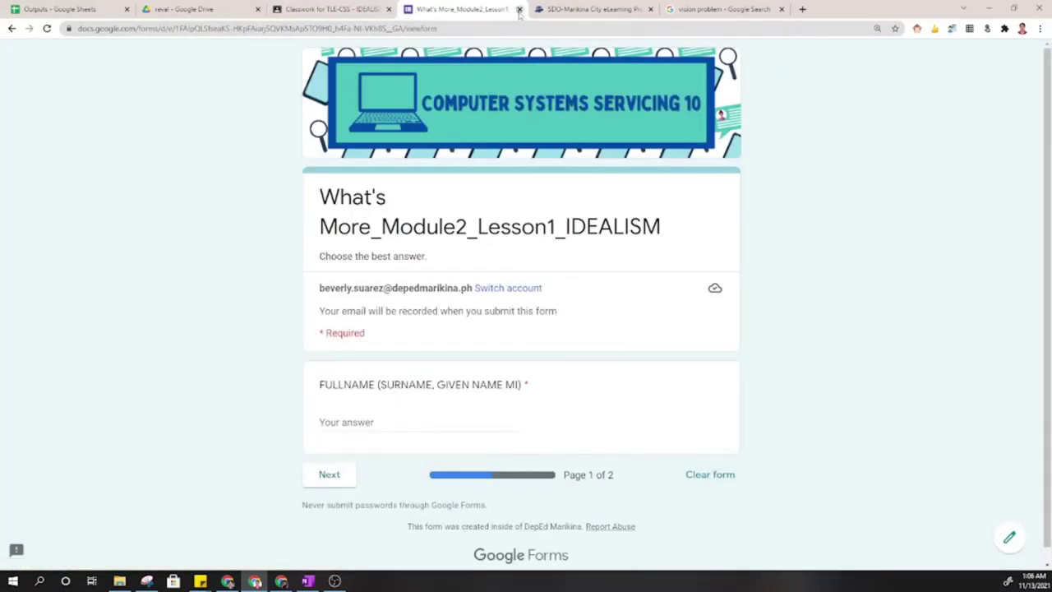
pyautogui.click(519, 9)
pyautogui.click(483, 301)
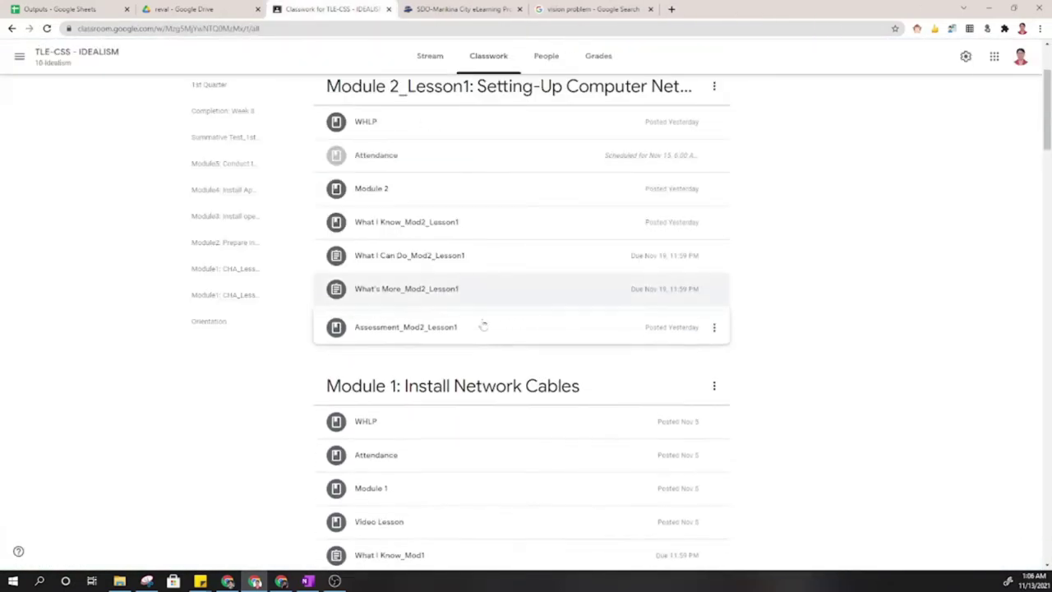
# Expand Assessment_Mod2_Lesson1, read the five Discussion questions and rubric, then open eNote.
pyautogui.click(482, 326)
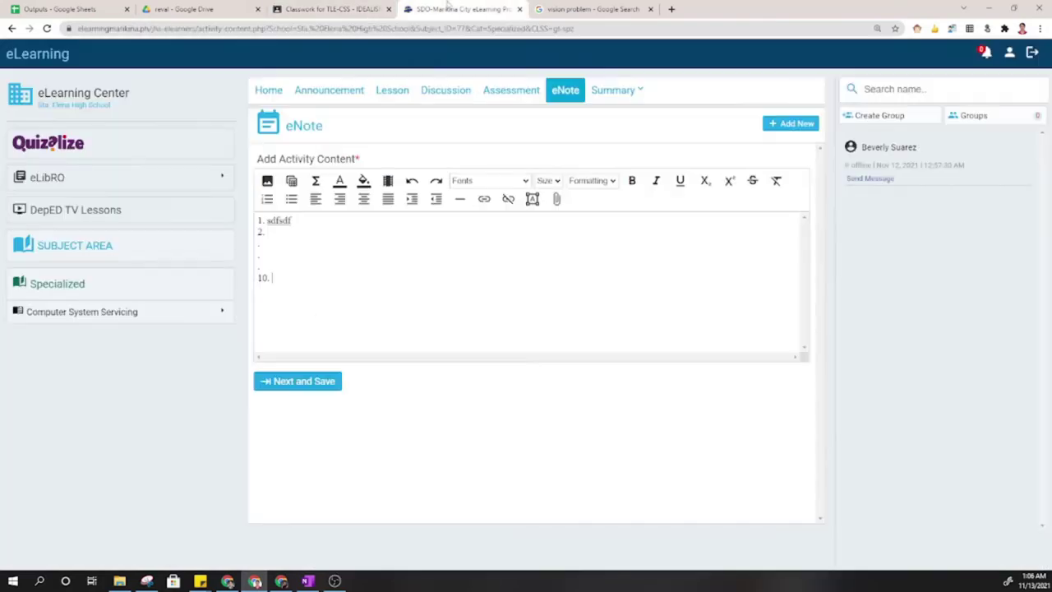
pyautogui.click(460, 9)
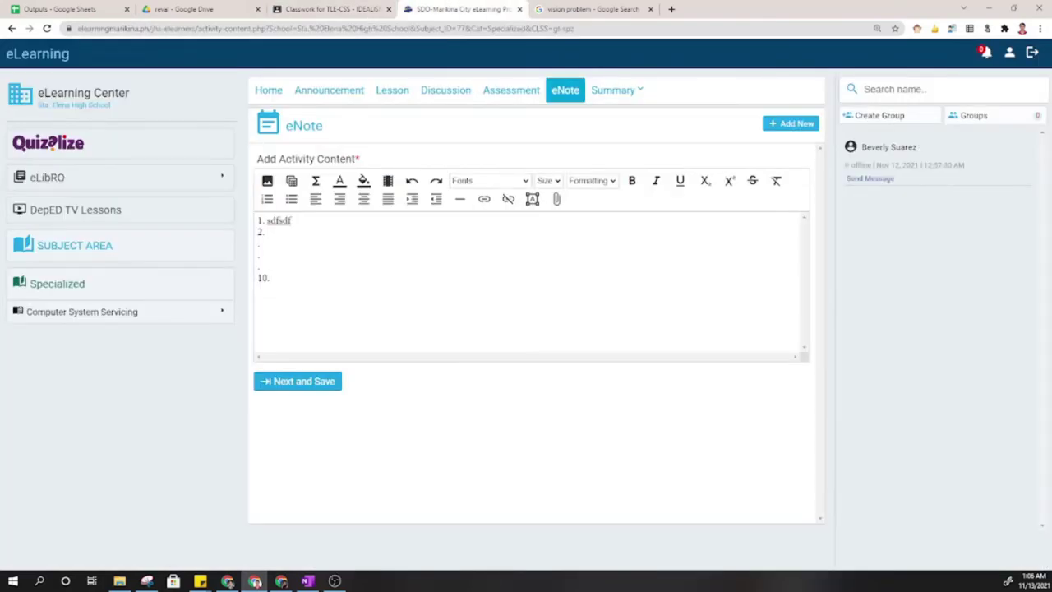
pyautogui.click(443, 92)
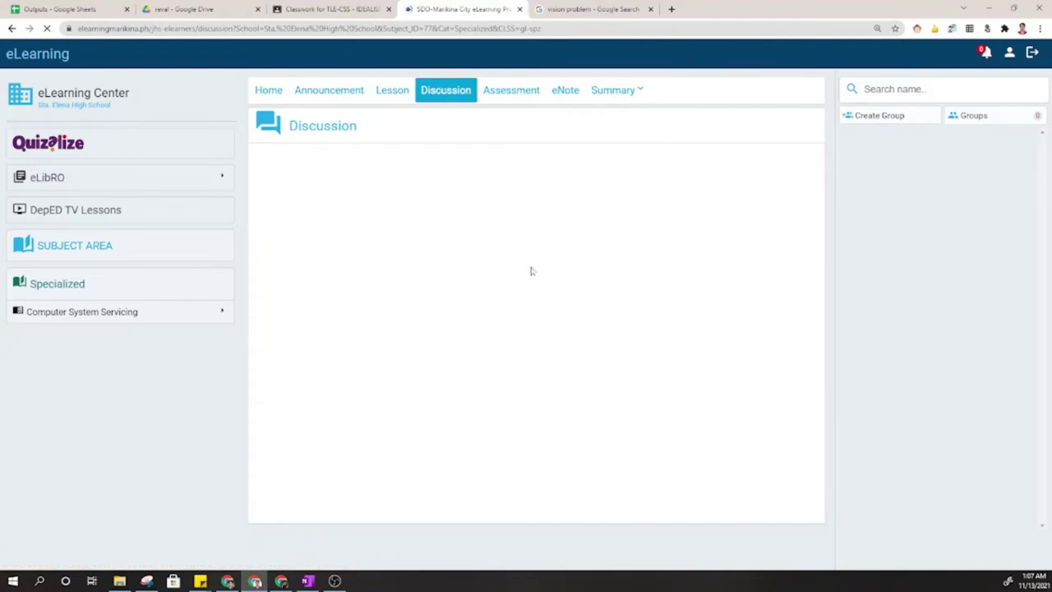
pyautogui.moveTo(309, 210); pyautogui.dragTo(386, 223)
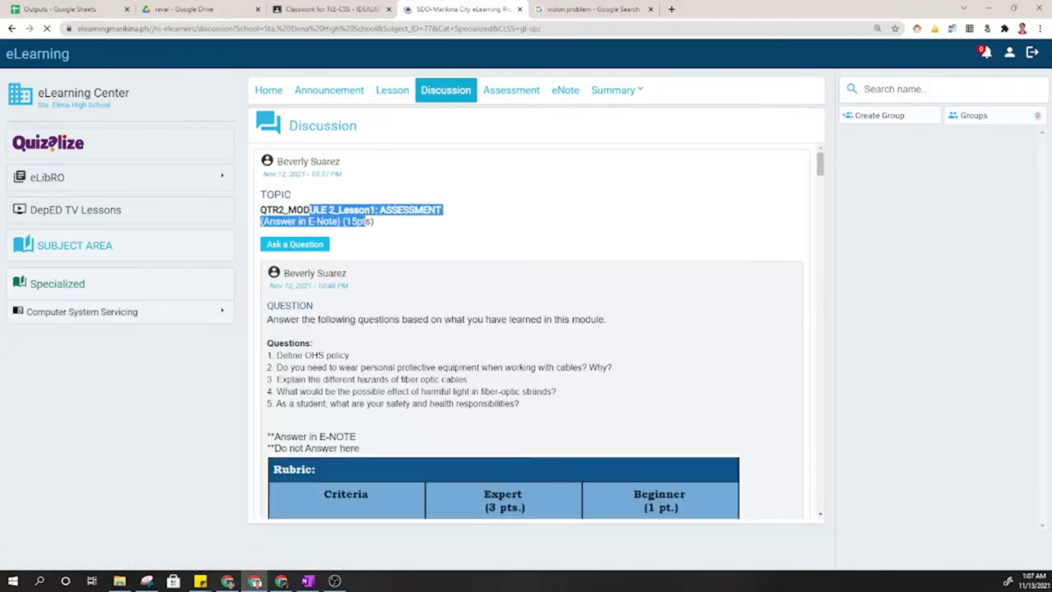
pyautogui.scroll(-2, 597, 315)
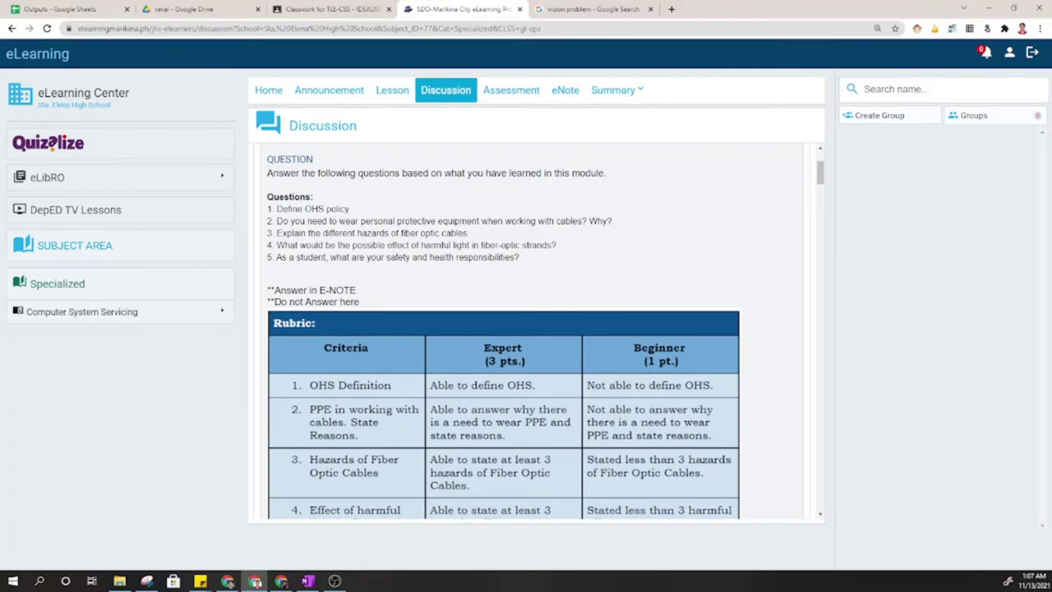
pyautogui.moveTo(293, 208); pyautogui.dragTo(478, 266)
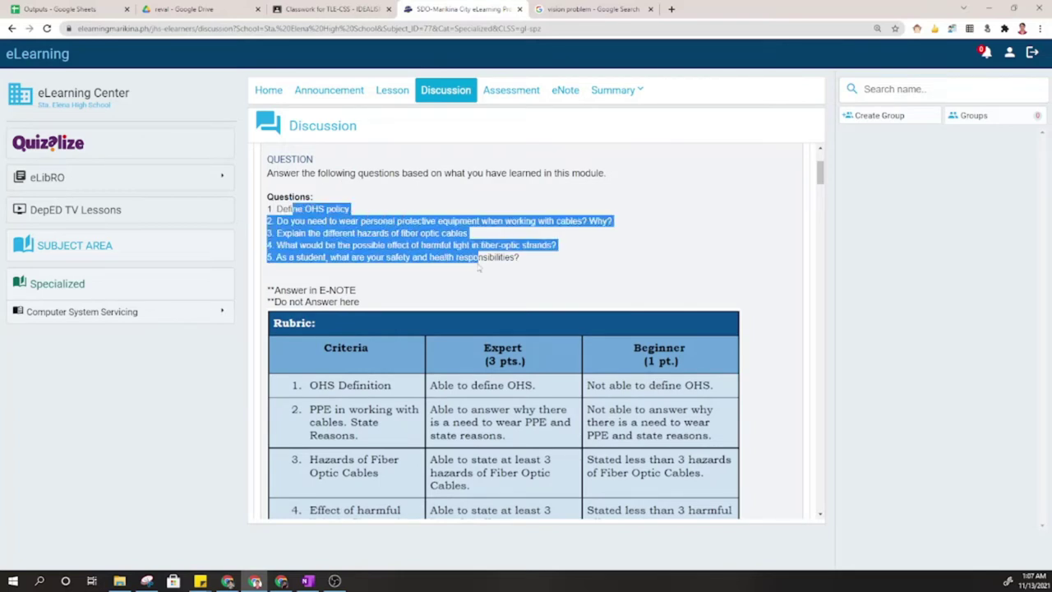
pyautogui.scroll(-2, 479, 266)
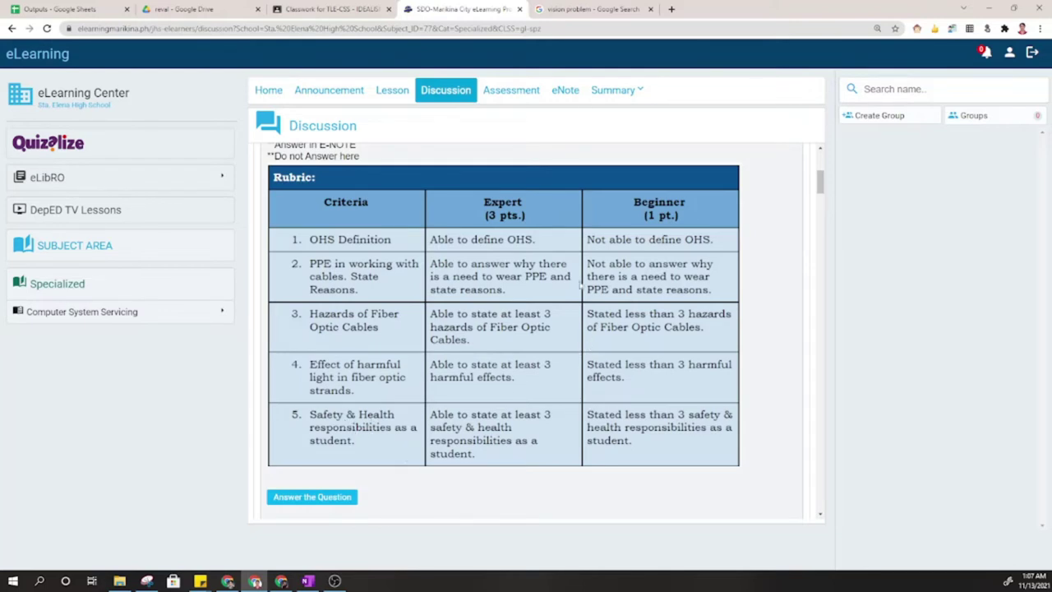
pyautogui.click(567, 93)
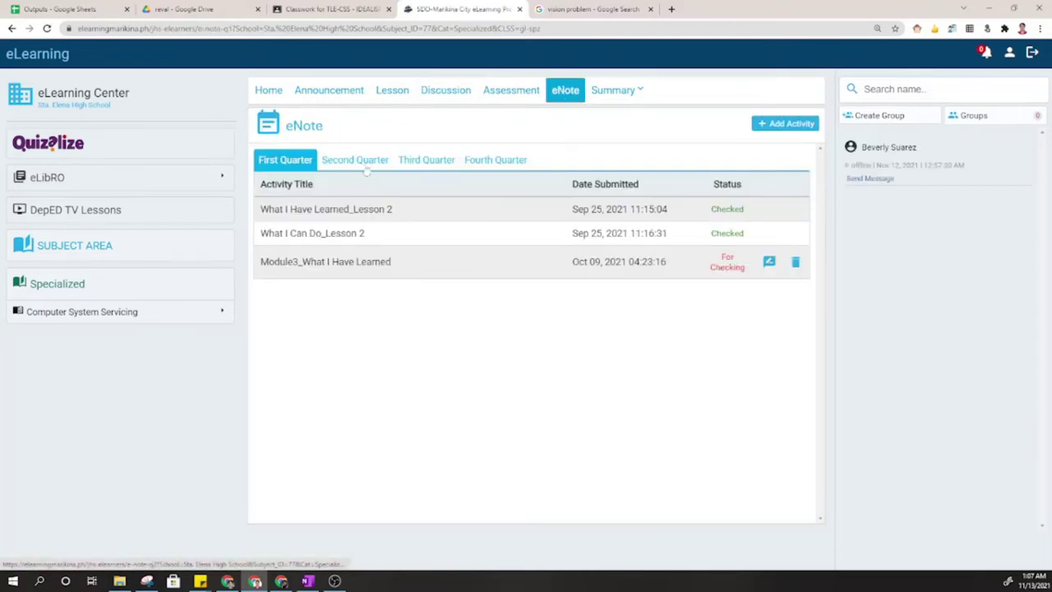
# Add a new 2nd Quarter eNote activity titled 'QGTR2_Mod' and open its editor.
pyautogui.click(365, 162)
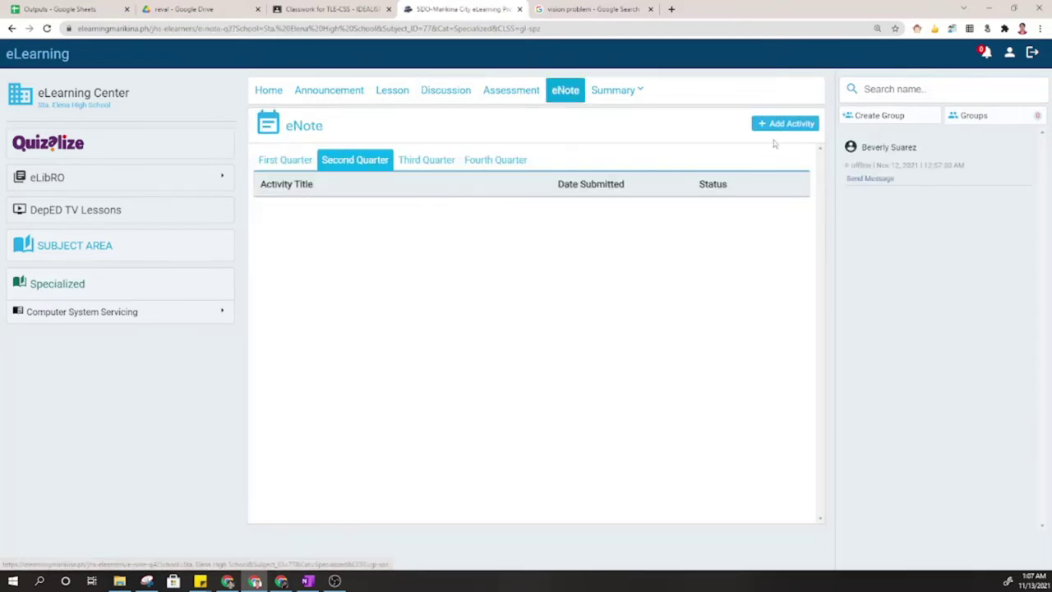
pyautogui.click(778, 125)
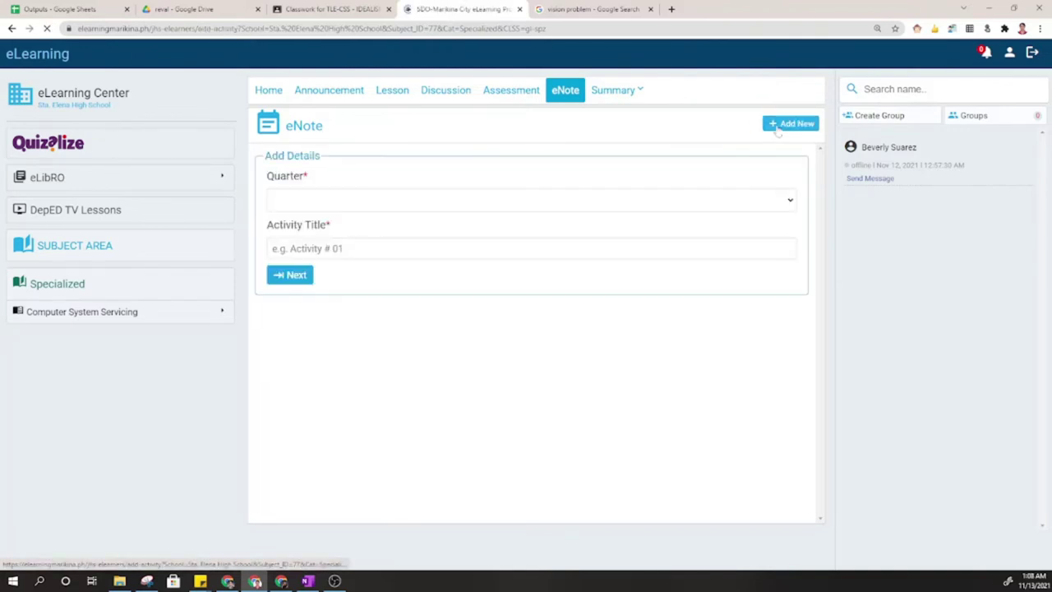
pyautogui.click(371, 208)
pyautogui.click(332, 244)
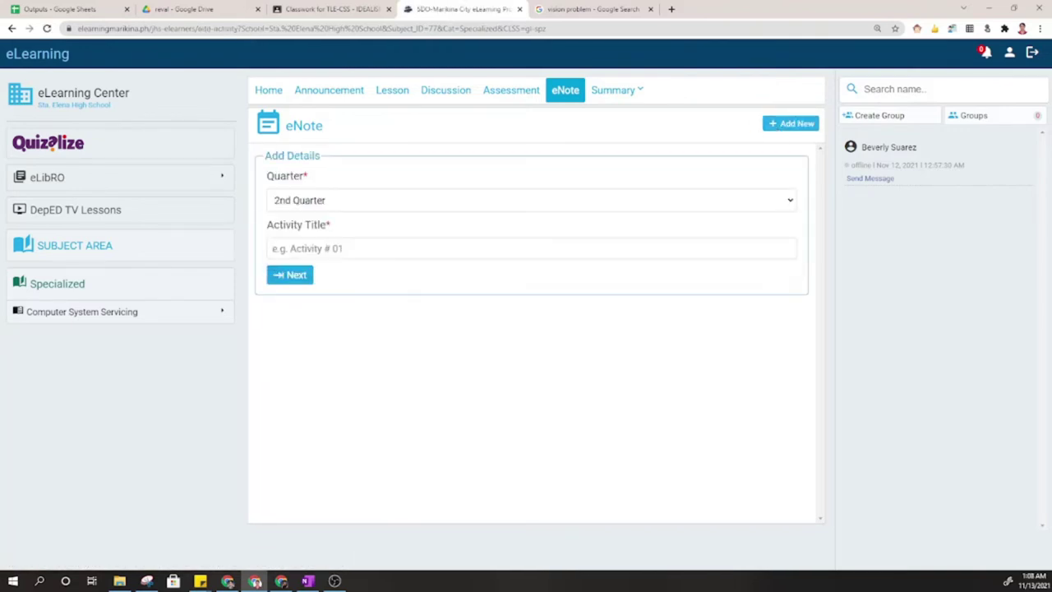
pyautogui.click(329, 249)
pyautogui.write('QGT')
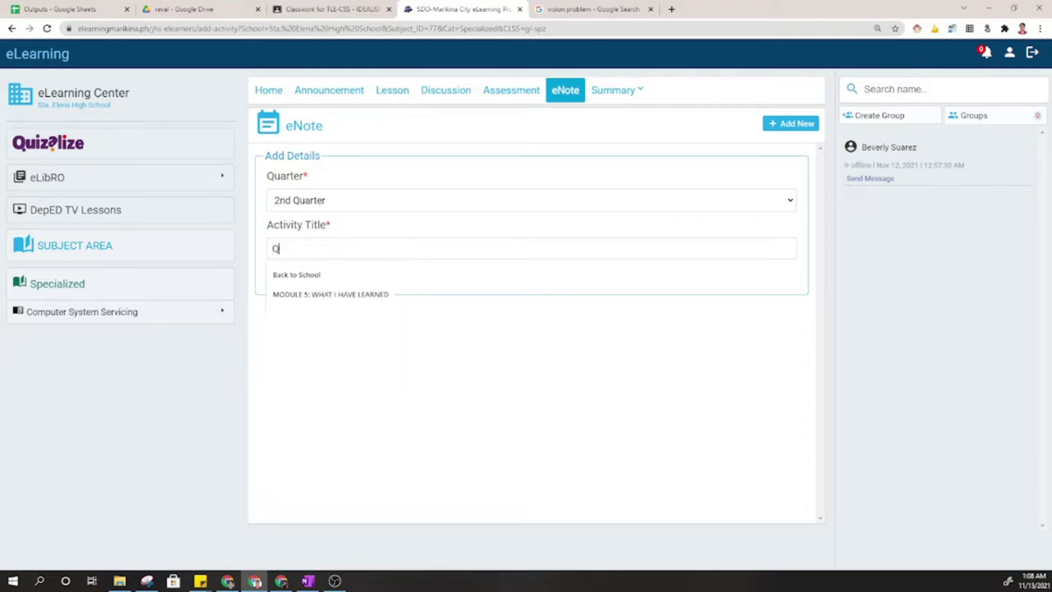
pyautogui.press('BackSpace')
pyautogui.press('BackSpace')
pyautogui.write('TR')
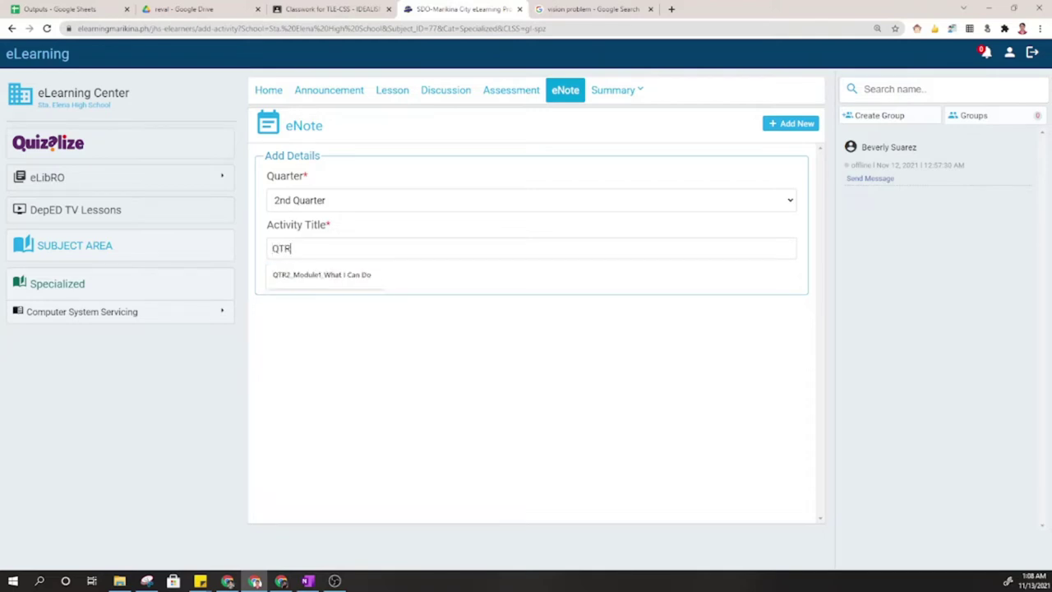
pyautogui.press('Escape')
pyautogui.write('2_Mod')
pyautogui.press('Return')
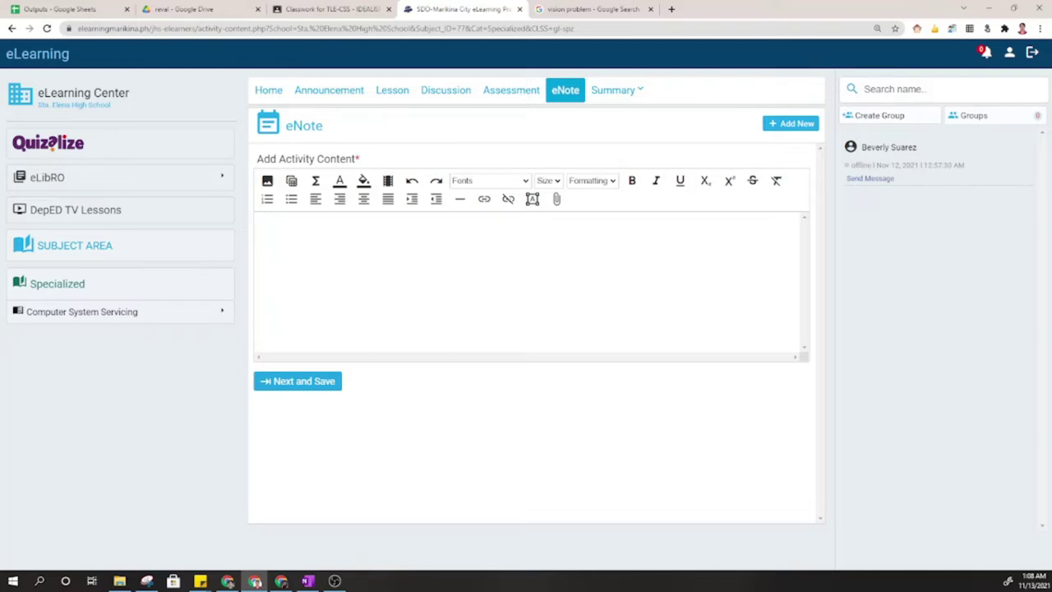
# Draft two numbered answer lines, '1. sfdsfsdf' and 'adfad', then return to Google Classroom.
pyautogui.write('1. sfdsfsdf')
pyautogui.press('Return')
pyautogui.write('adfad')
pyautogui.press('Return')
pyautogui.press('Return')
pyautogui.moveTo(265, 243); pyautogui.dragTo(257, 218)
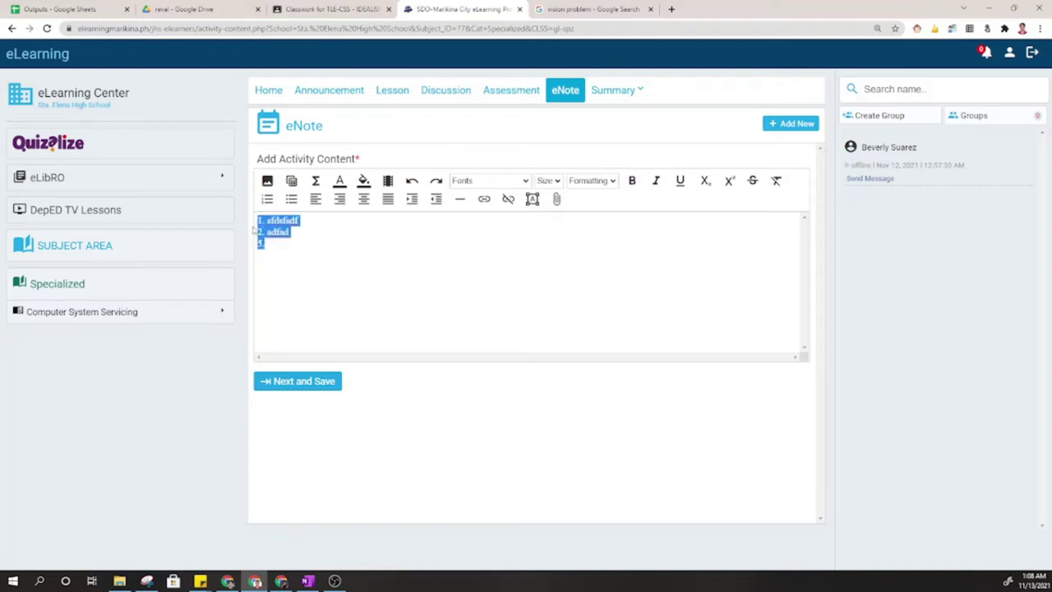
pyautogui.click(331, 8)
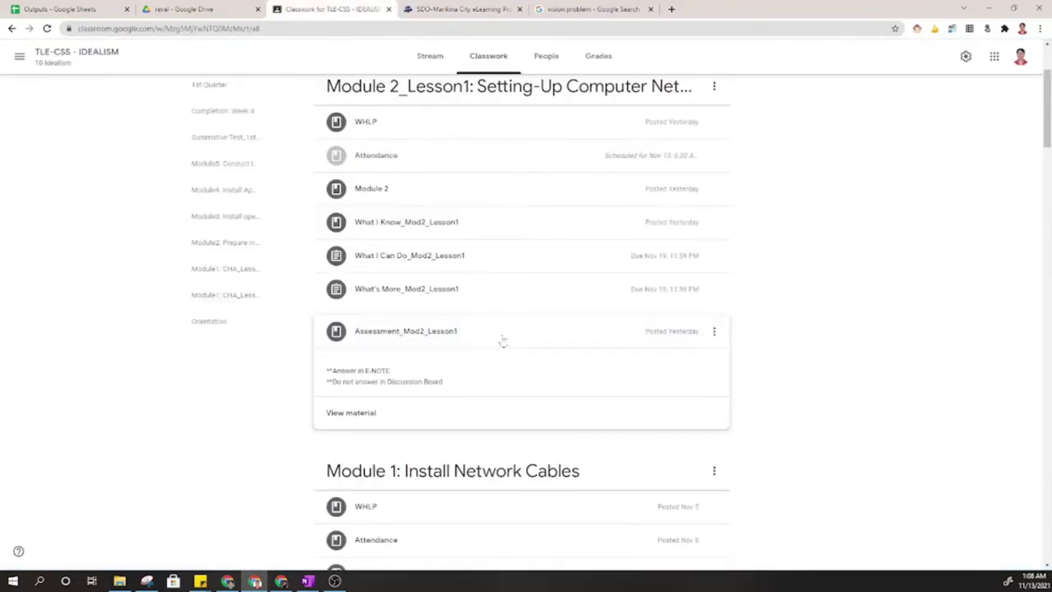
# Open the TLEComputerSystemsServicing_Grade10_QTR2_Module2 notebook in OneNote and scroll to What I Need to Know.
pyautogui.click(499, 339)
pyautogui.click(307, 580)
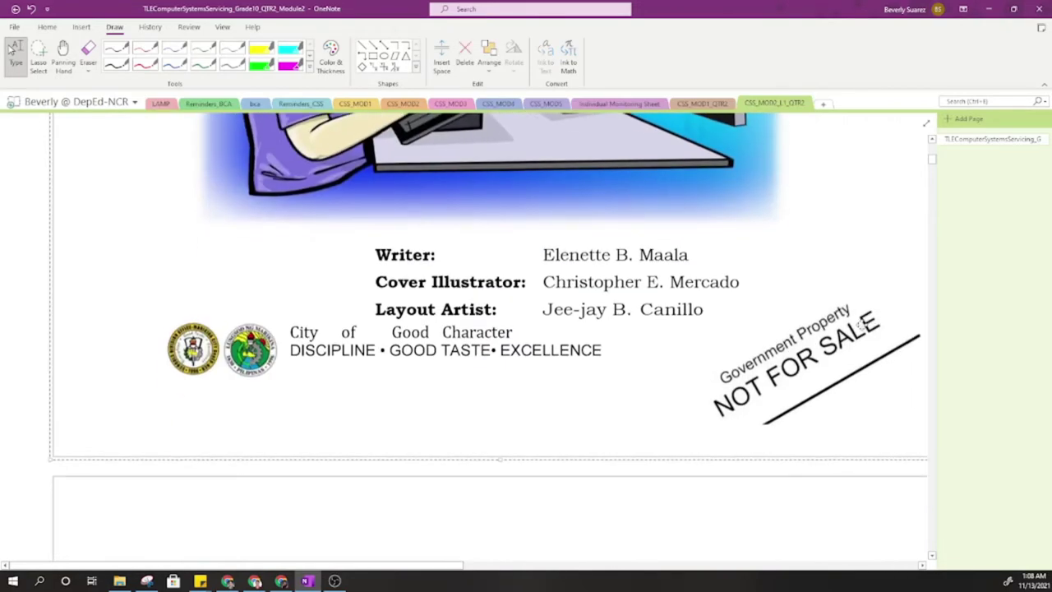
pyautogui.scroll(-5, 493, 370)
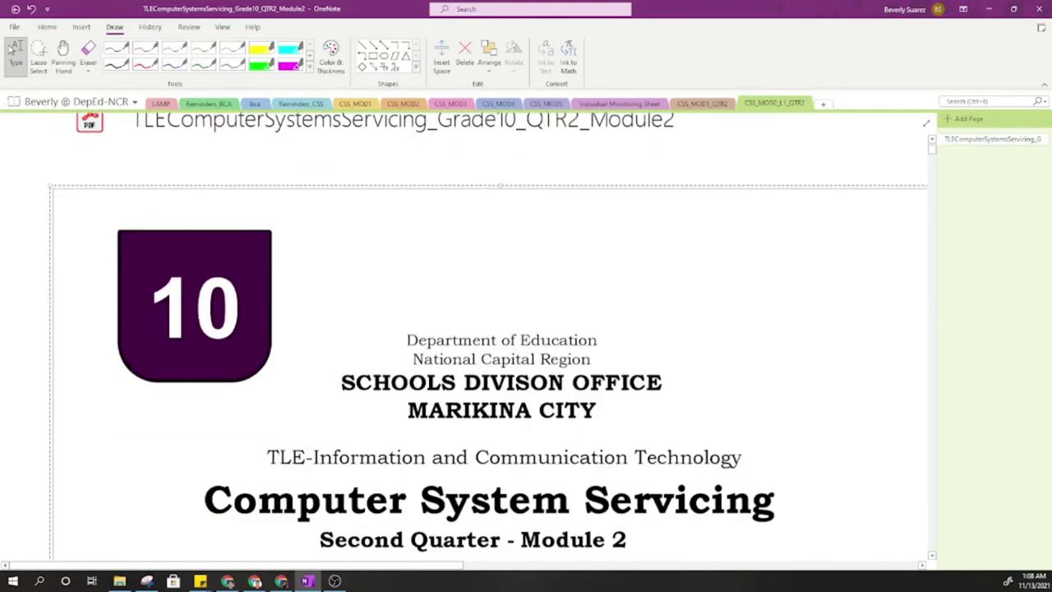
pyautogui.scroll(-20, 493, 337)
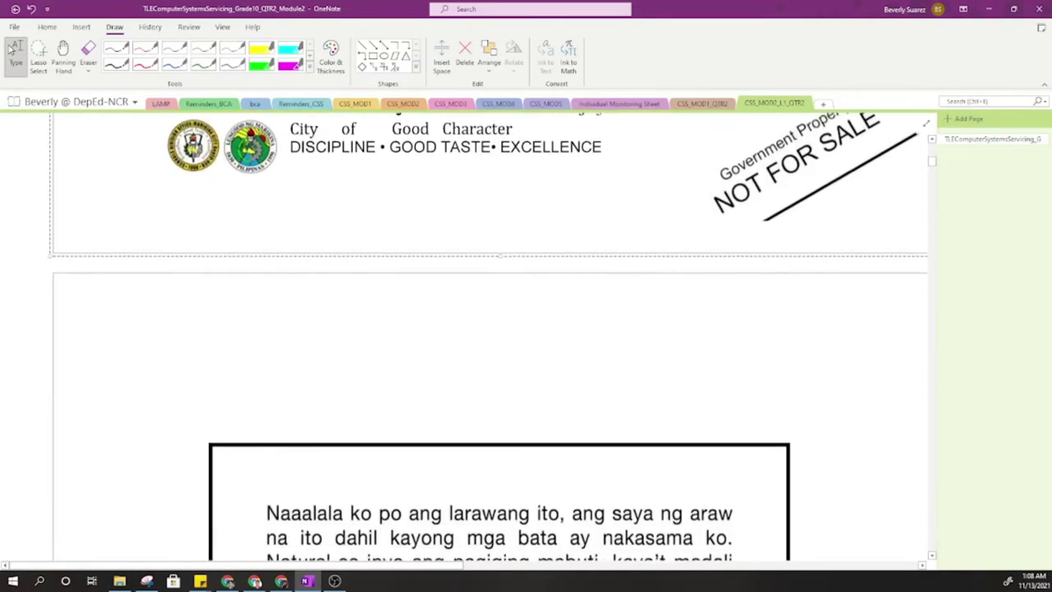
pyautogui.scroll(-20, 493, 337)
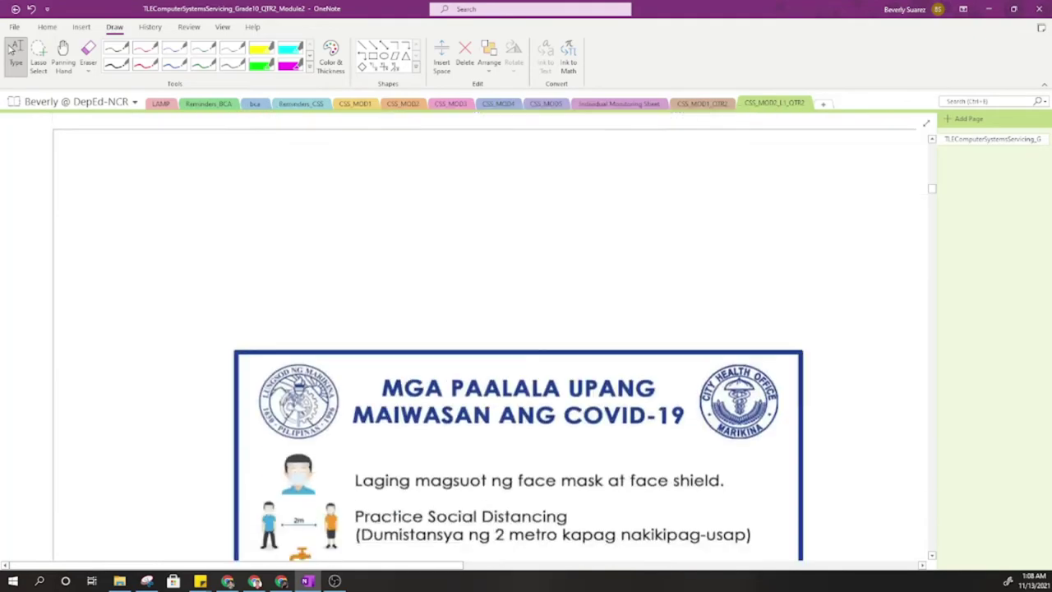
pyautogui.scroll(-10, 492, 336)
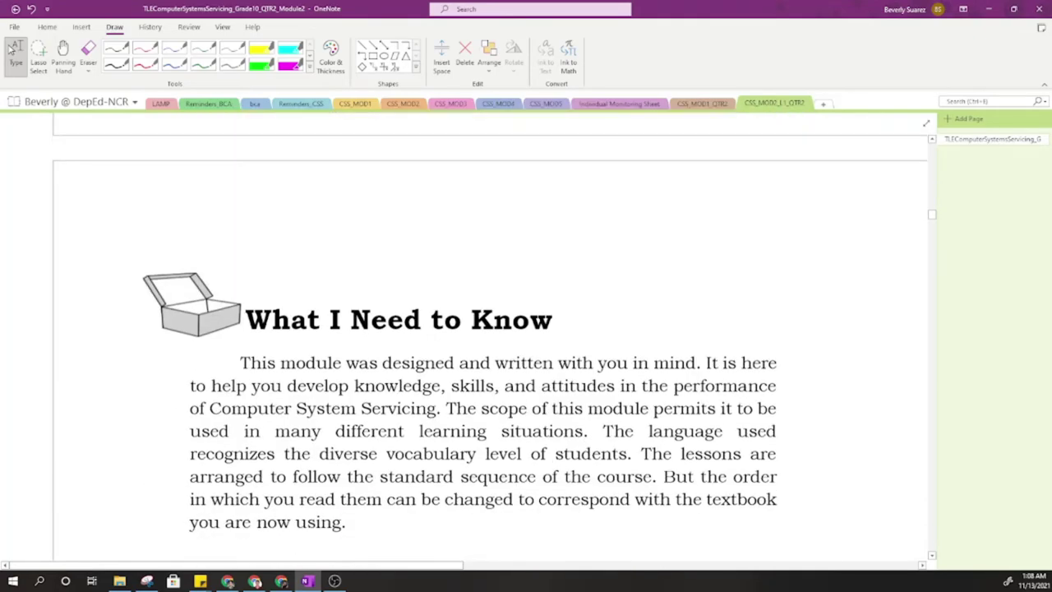